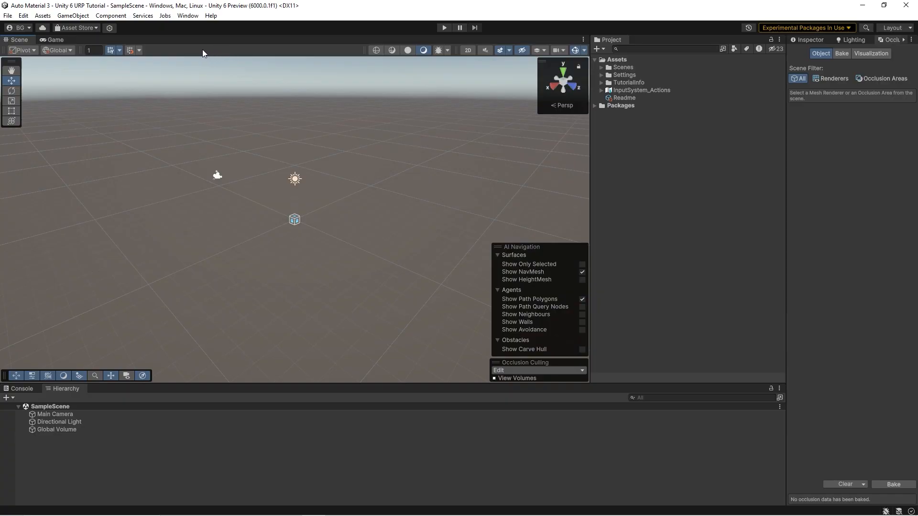
Step: Import the R.A.M 3 - River Auto Material 3 package, version 1.0.2, with all its files and Package Manager dependencies
click(188, 18)
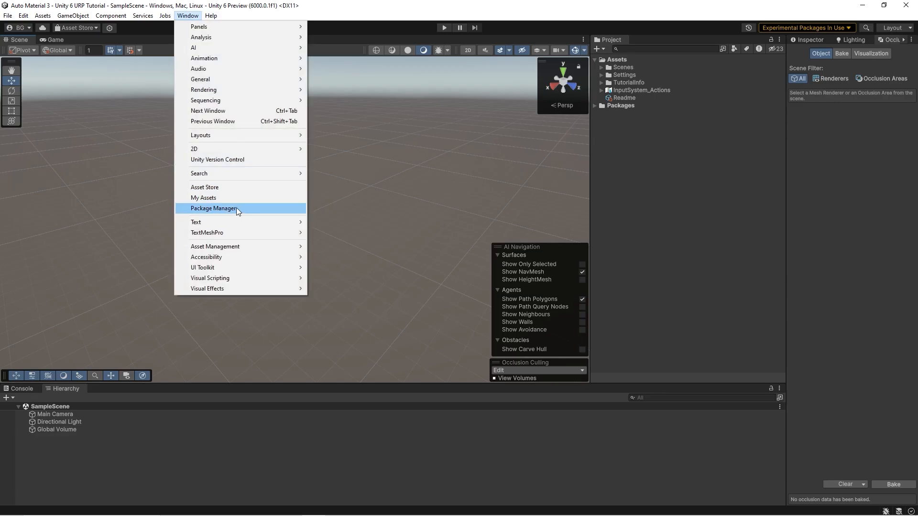
click(236, 207)
click(572, 134)
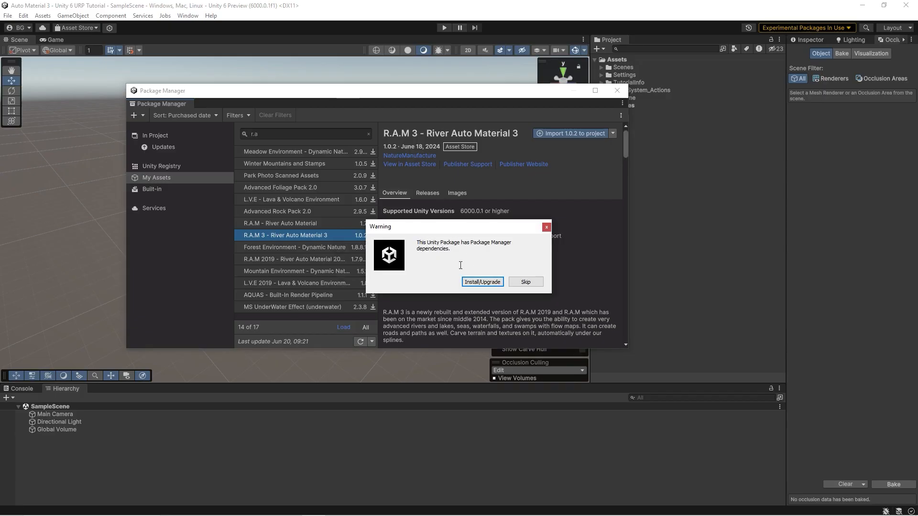
click(479, 282)
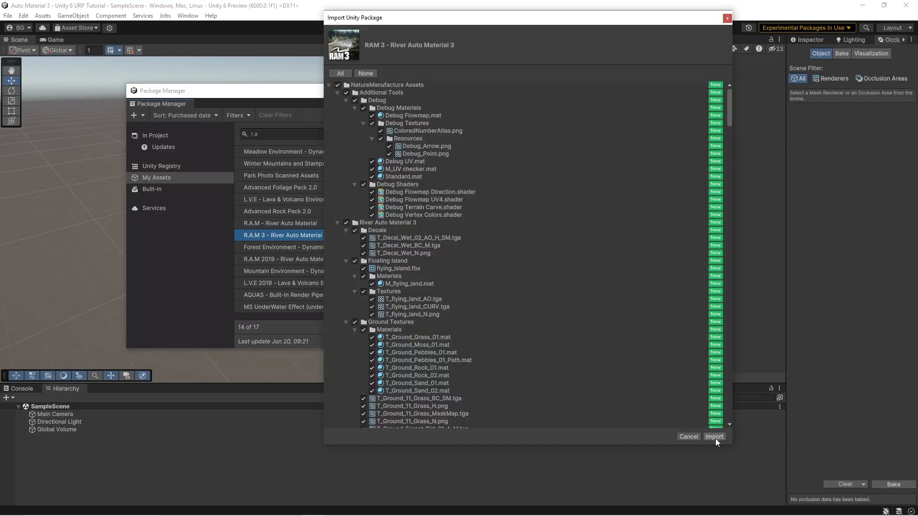
click(715, 437)
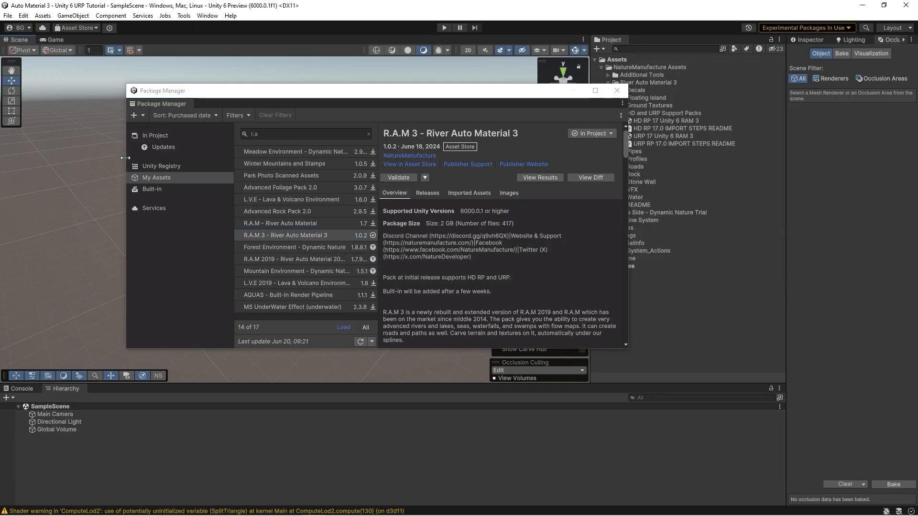
Step: Search the Unity Registry for "math" and check the Mathematics package's installation status
click(162, 166)
drag(274, 134, 226, 136)
text(math)
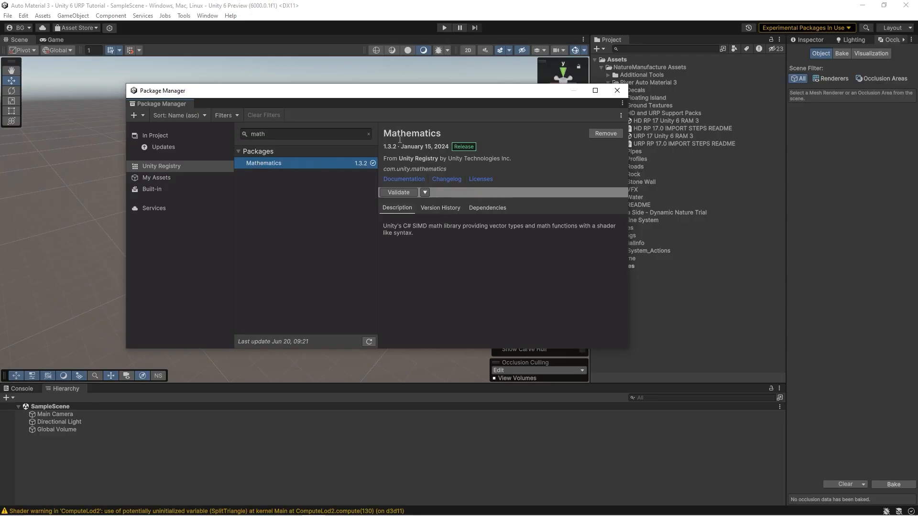
drag(382, 134, 442, 135)
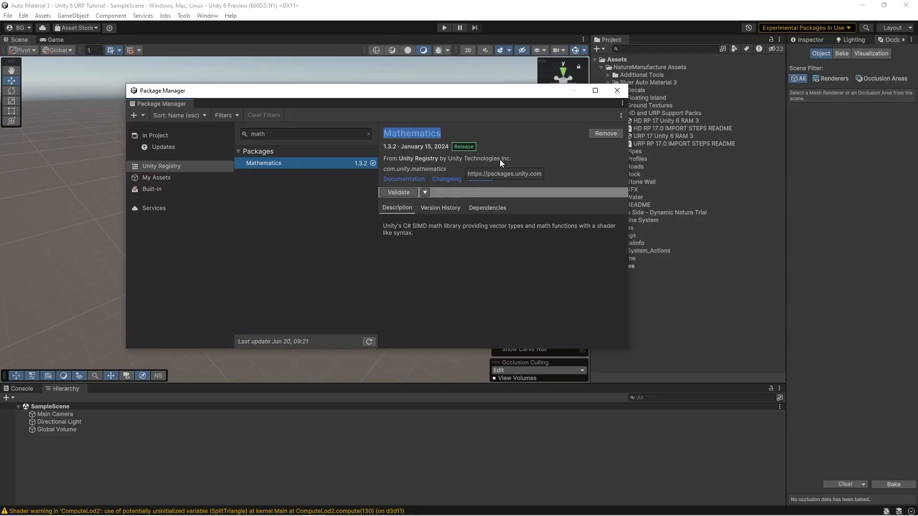
click(537, 160)
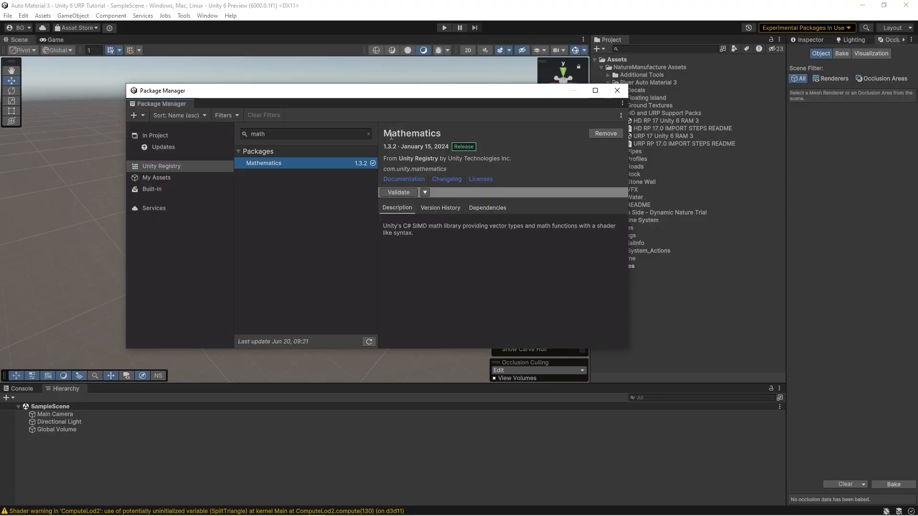
Step: Search the registry for "visu", check that Visual Effect Graph is installed, and close the Package Manager
key(ctrl+a)
key(BackSpace)
text(visu)
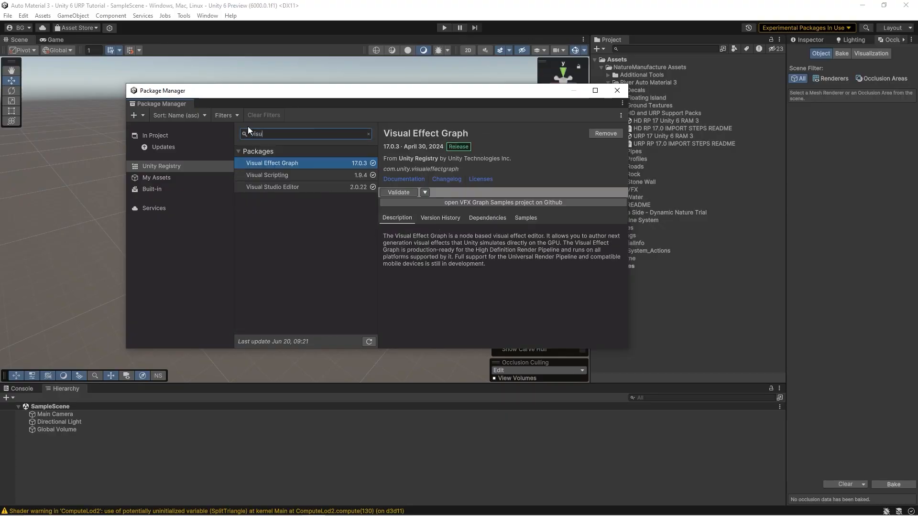
click(309, 163)
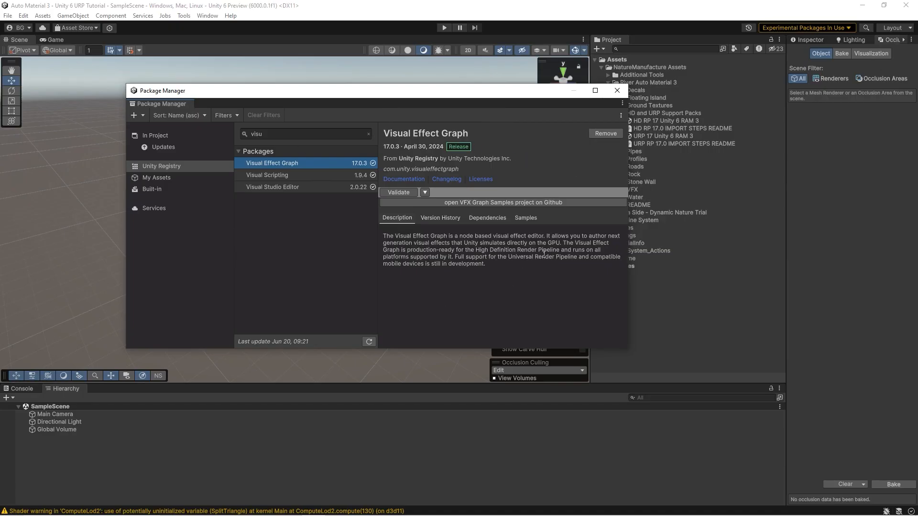
click(616, 91)
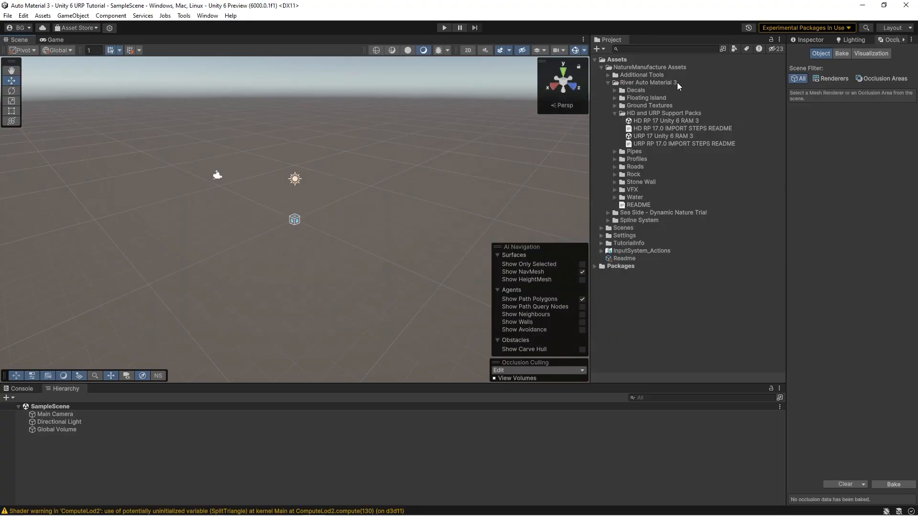
Step: Import all contents of the URP 17 Unity 6 RAM 3 support pack
click(644, 137)
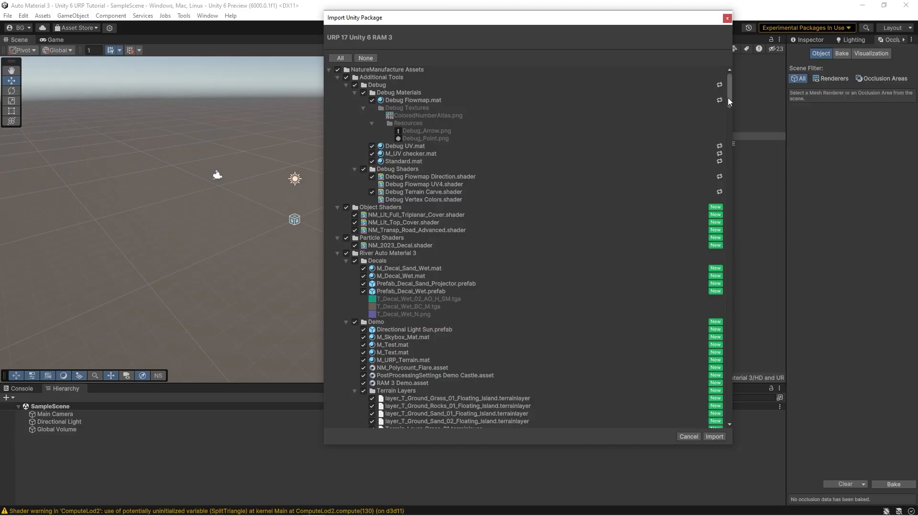
mouse_move(729, 99)
mouse_down()
mouse_move(727, 439)
mouse_move(727, 99)
mouse_up()
click(714, 436)
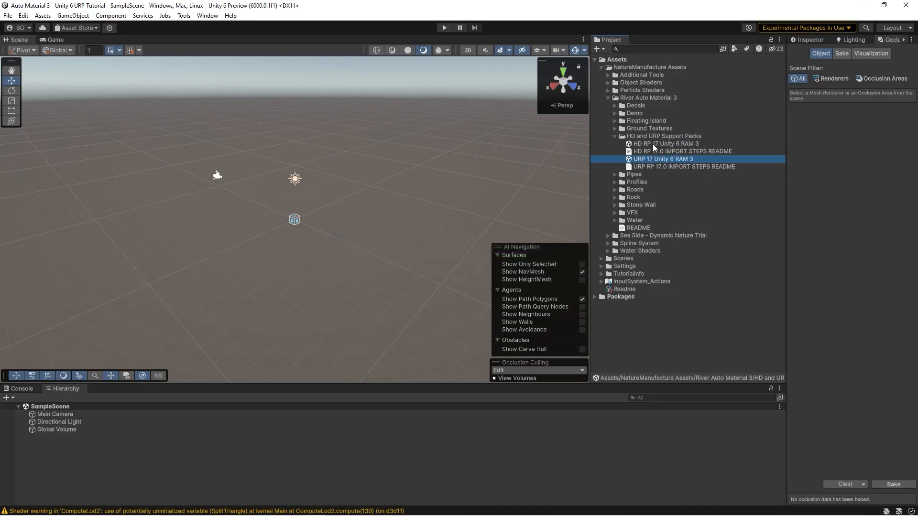
Step: Open the URP RAM 3 Demo scene from River Auto Material 3's Demo folder and frame the Main Camera
click(616, 113)
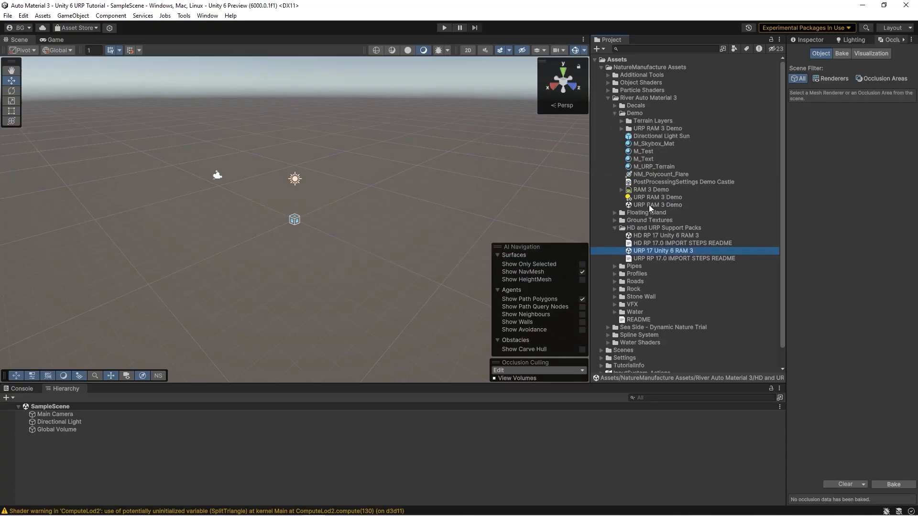
double_click(649, 204)
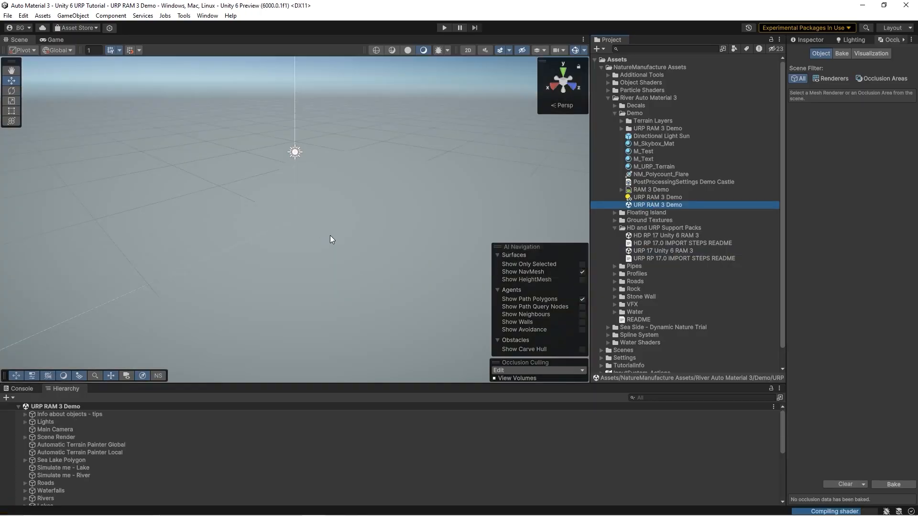
double_click(67, 429)
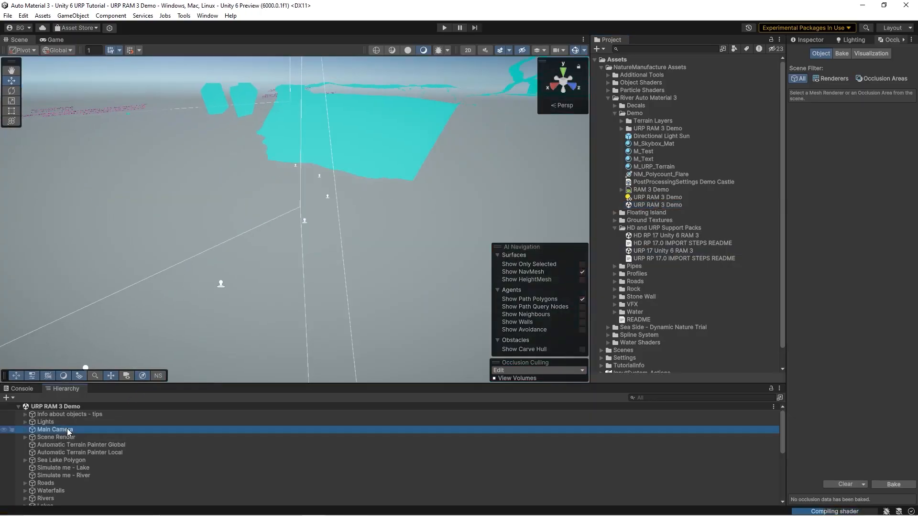
right_drag(263, 277, 359, 239)
right_drag(344, 233, 258, 260)
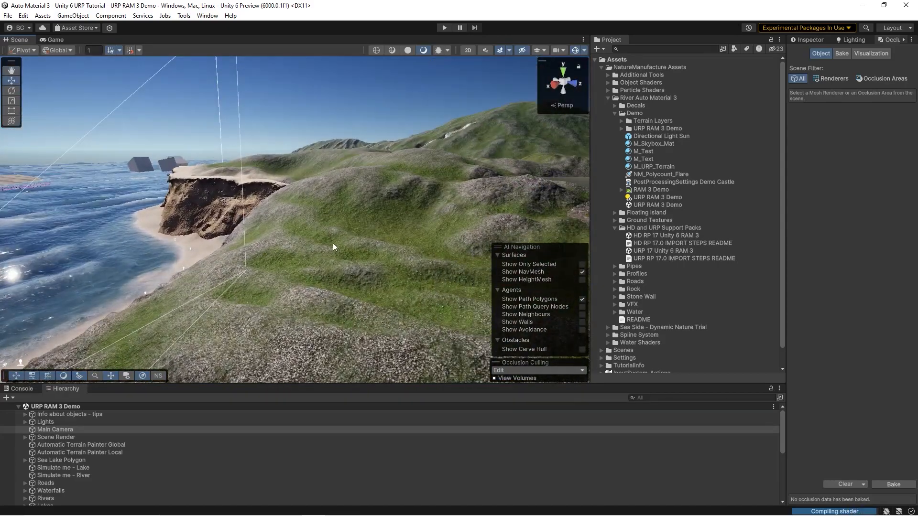
Step: Select a decal projector on the sandy shore and open the renderer flagged as lacking the Decal Renderer Feature
right_drag(336, 214, 368, 159)
right_drag(309, 186, 271, 226)
click(271, 226)
click(803, 41)
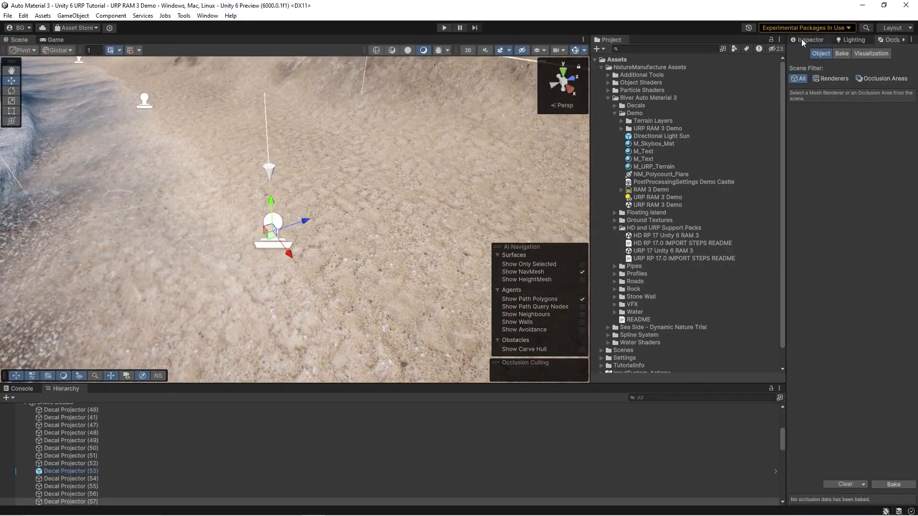
drag(786, 166, 712, 157)
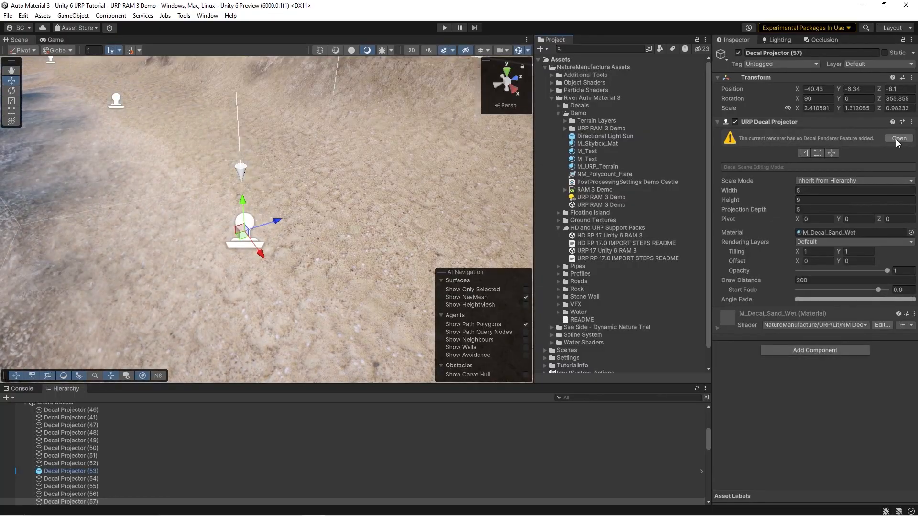
click(898, 140)
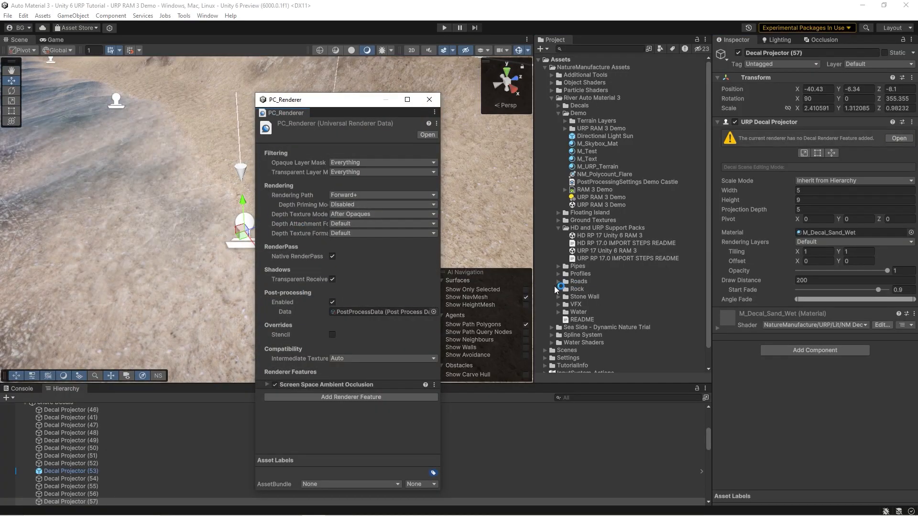
Step: Locate the PC_Renderer and PC_RPAsset assets in the Settings folder, select PC_Renderer, and close its separate window
scroll(594, 288, down, 2)
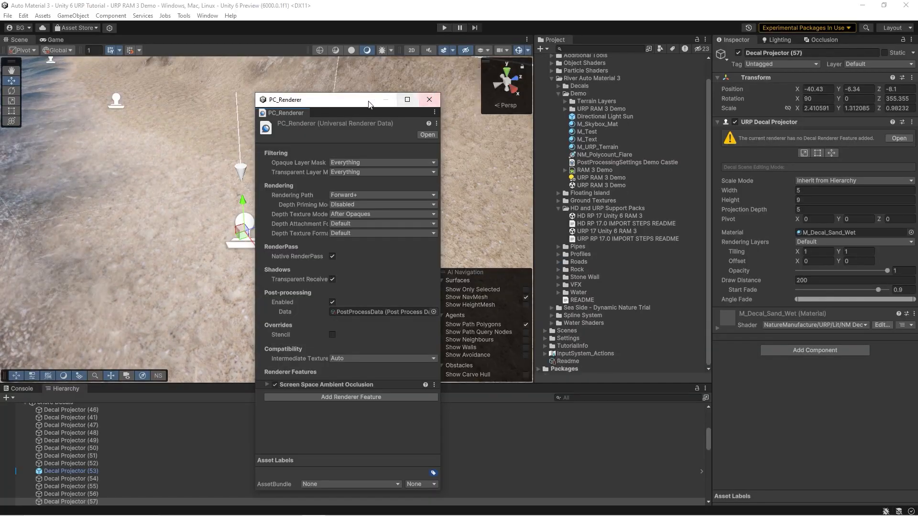
drag(368, 104, 361, 70)
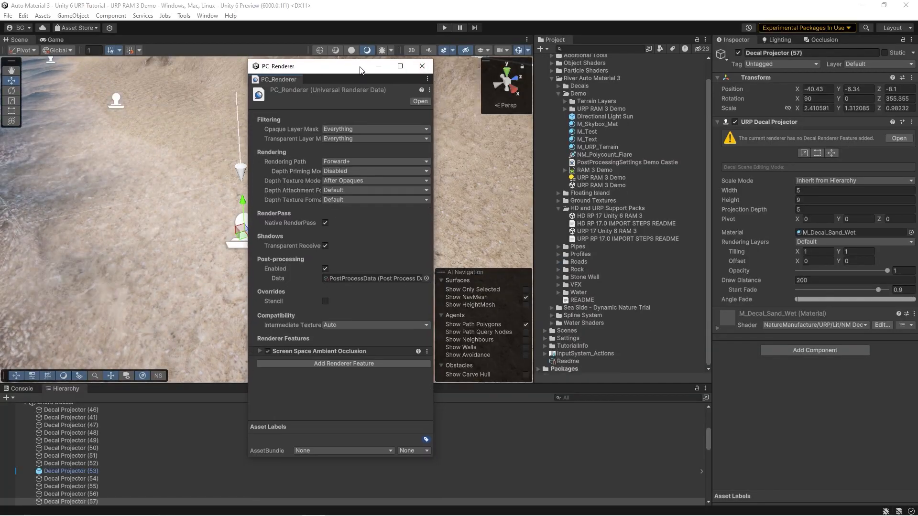
click(545, 338)
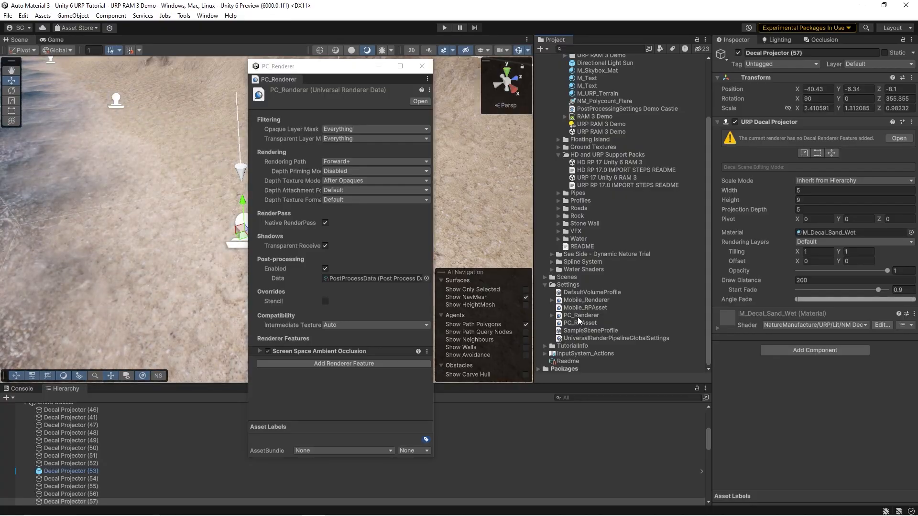
click(579, 316)
click(583, 324)
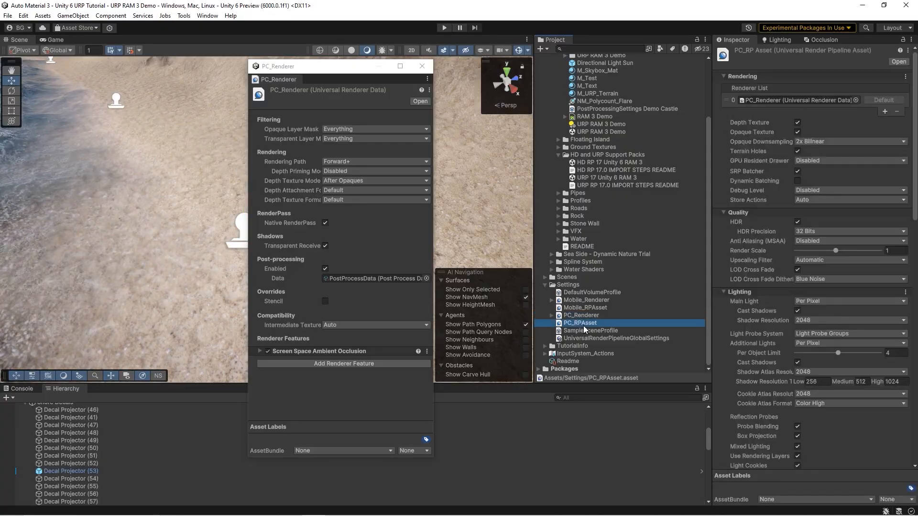
click(584, 317)
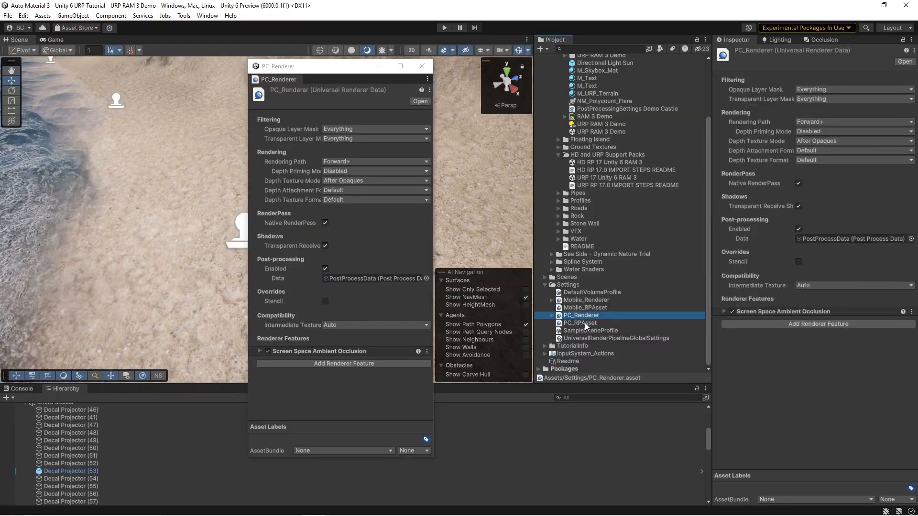
click(584, 323)
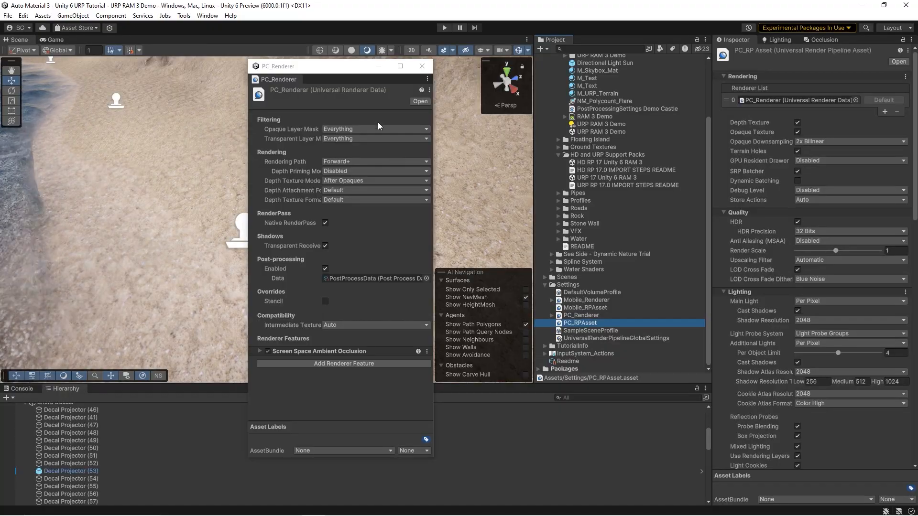
drag(358, 72, 329, 60)
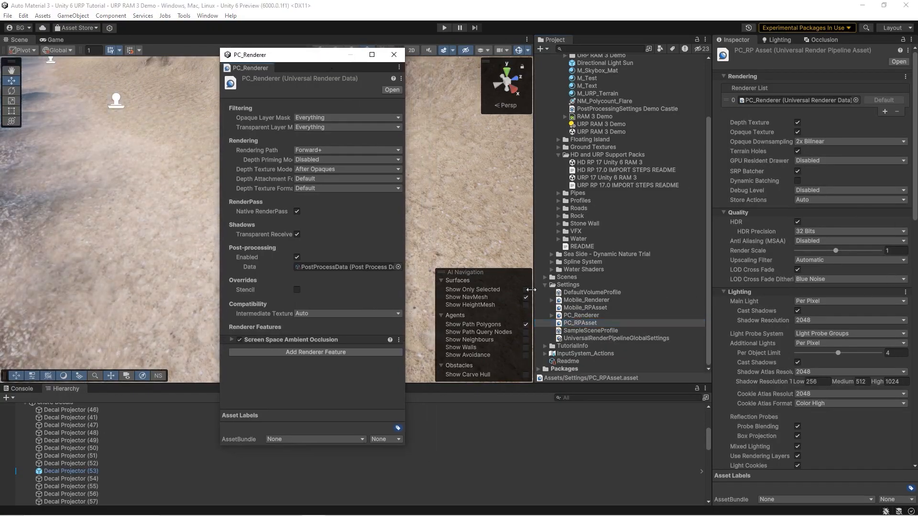
click(578, 314)
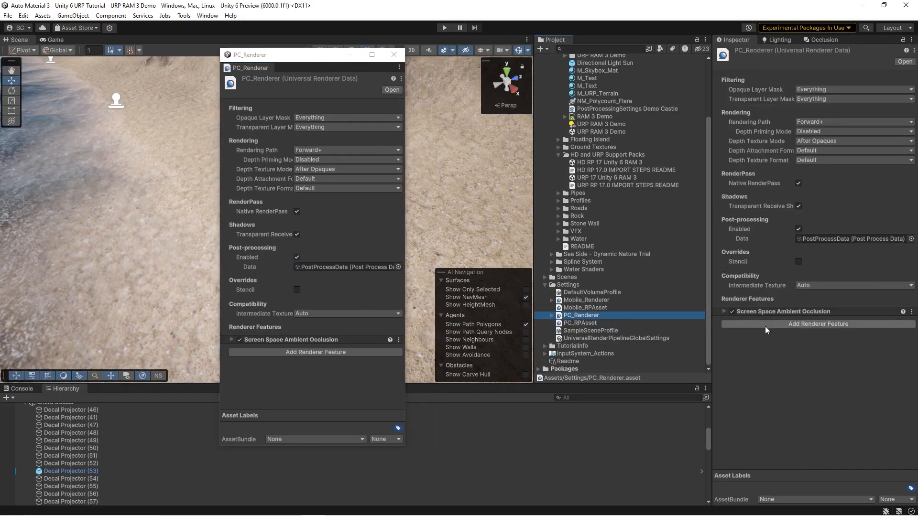
click(394, 54)
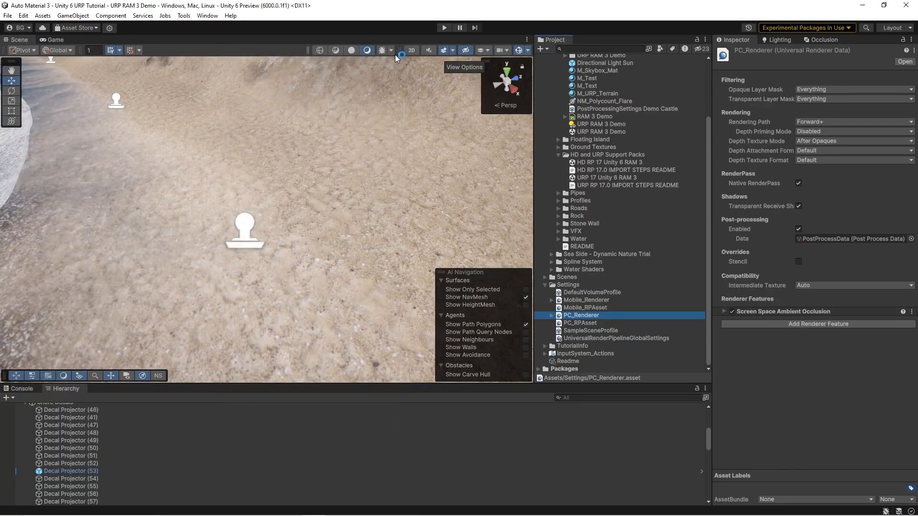
Step: Add the Decal renderer feature to PC_Renderer and set its Max Draw Distance to 300
click(796, 325)
text(dec)
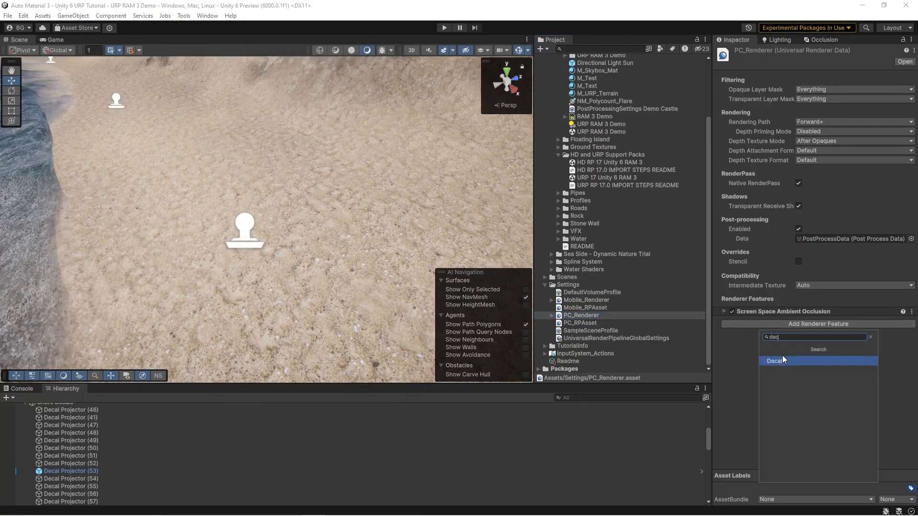
click(783, 360)
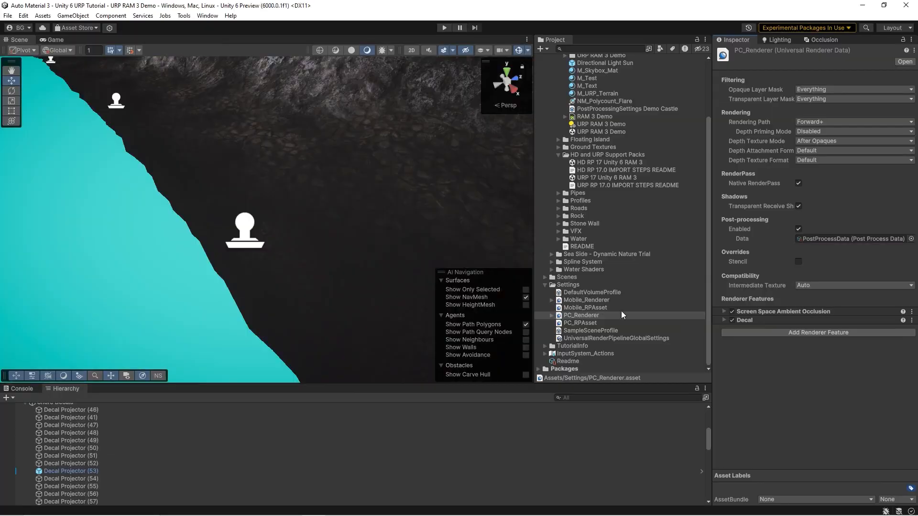
click(722, 321)
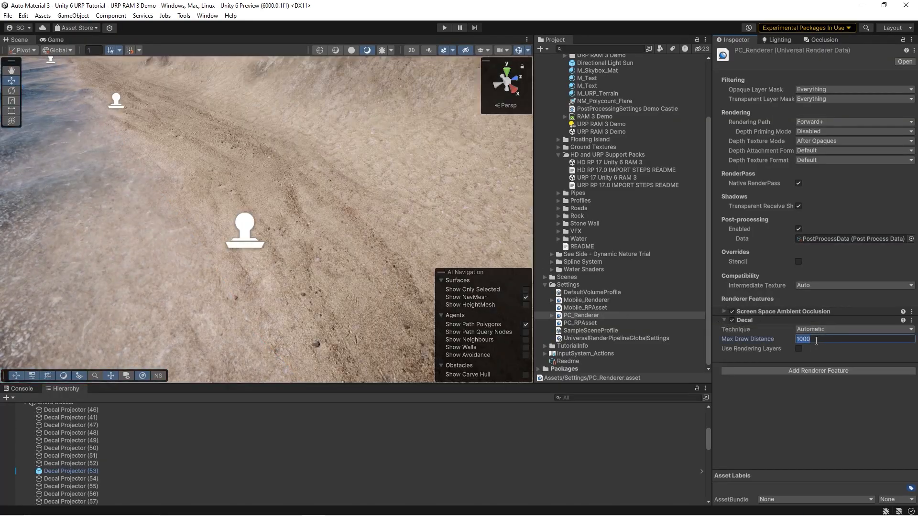
text(300)
Step: Select the nearby shore decal projector and nudge it along Z to about -8.175
right_drag(282, 195, 267, 184)
right_drag(263, 224, 265, 255)
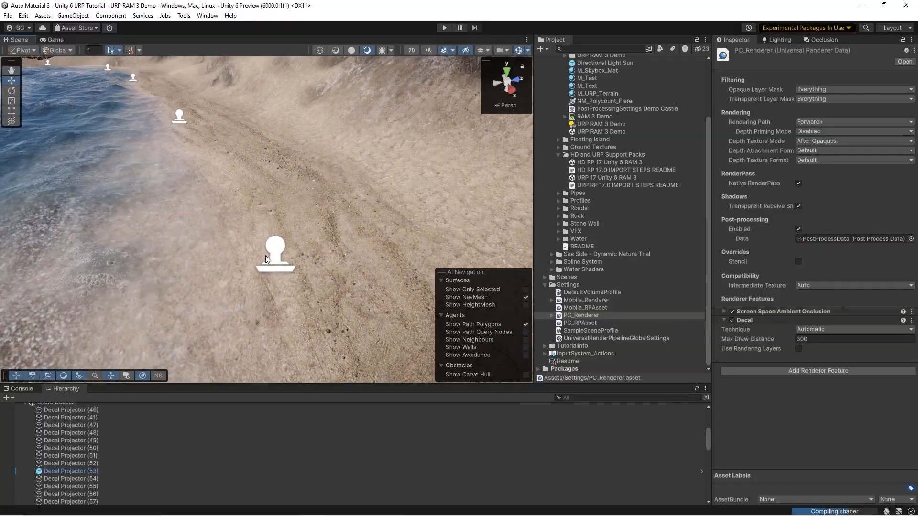
click(275, 249)
mouse_move(308, 252)
mouse_down()
mouse_move(340, 249)
mouse_move(306, 256)
mouse_up()
right_drag(307, 258, 288, 196)
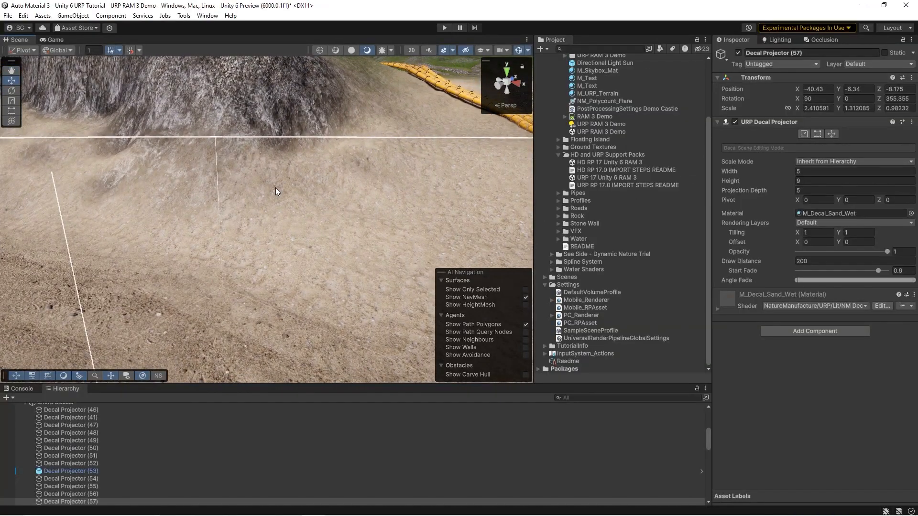
Step: Frame the decal projector and reselect PC_Renderer to review its Decal feature settings
key(f)
click(584, 316)
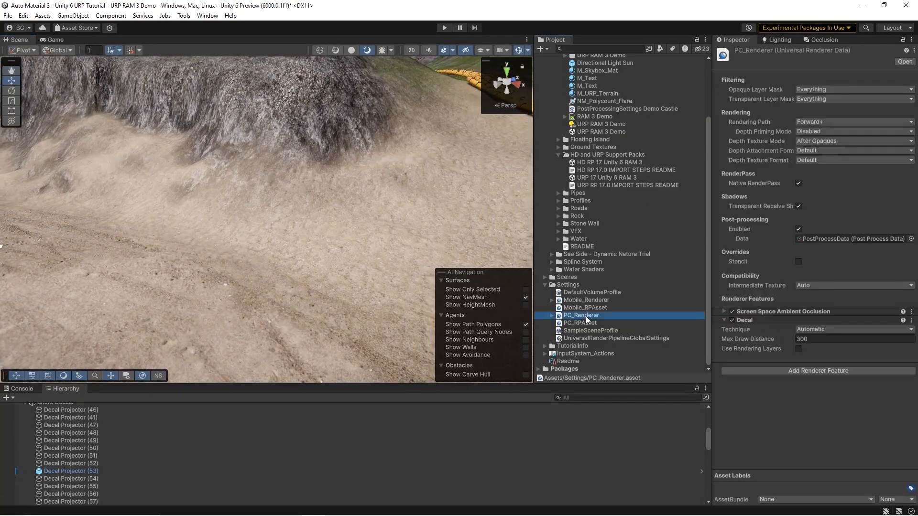
right_drag(341, 212, 359, 205)
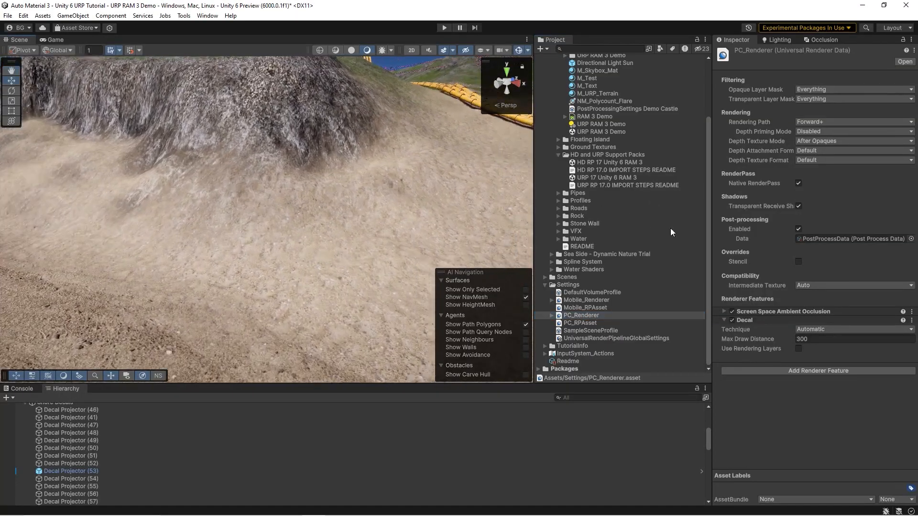
Step: Expand PC_Renderer, widen the Inspector, and open PC_RPAsset to review its Depth Texture, Opaque Texture and Opaque Downsampling settings
click(552, 316)
click(552, 316)
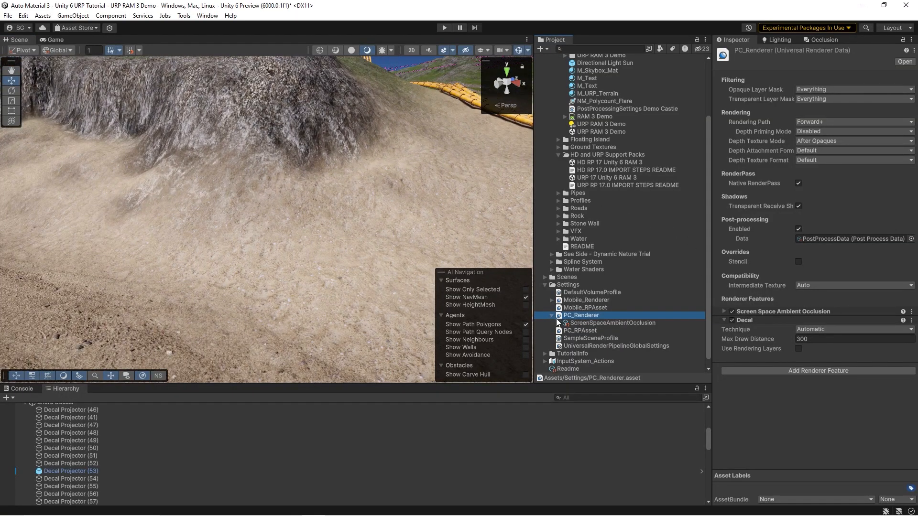
drag(708, 205, 669, 209)
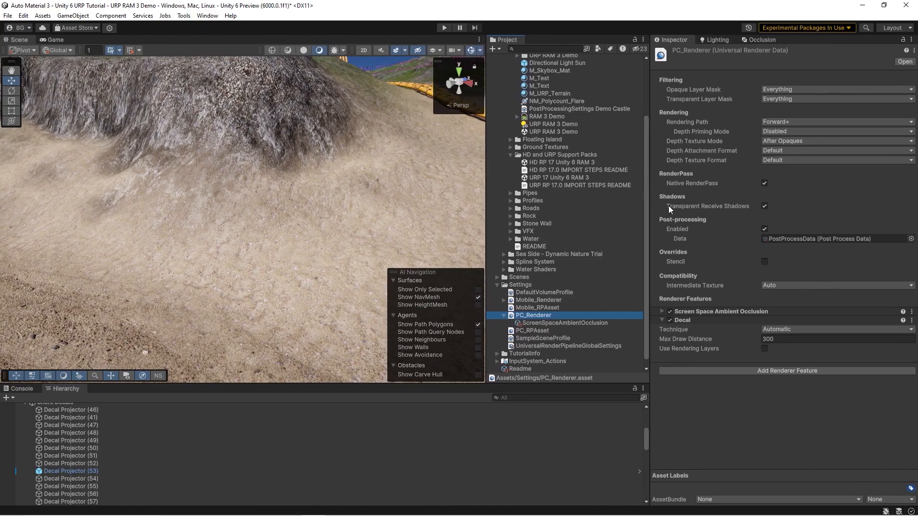
click(528, 331)
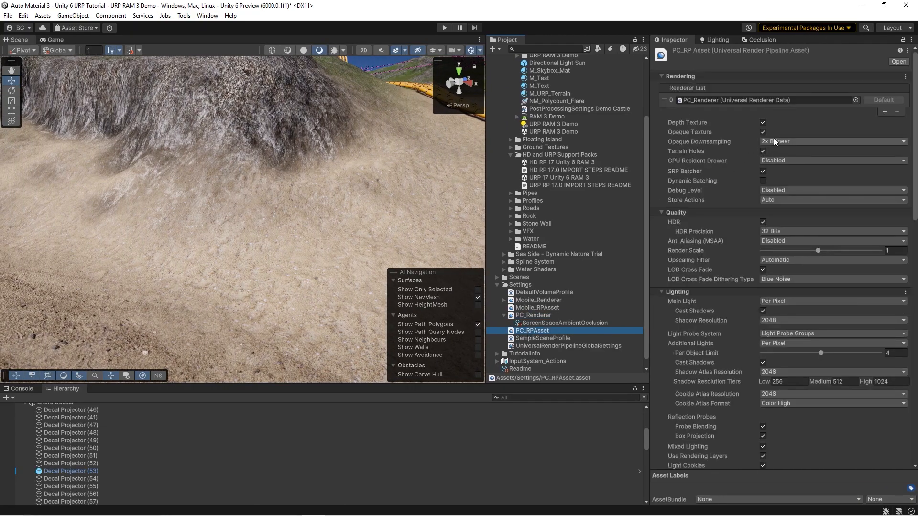
mouse_move(676, 127)
right_drag(410, 178, 296, 173)
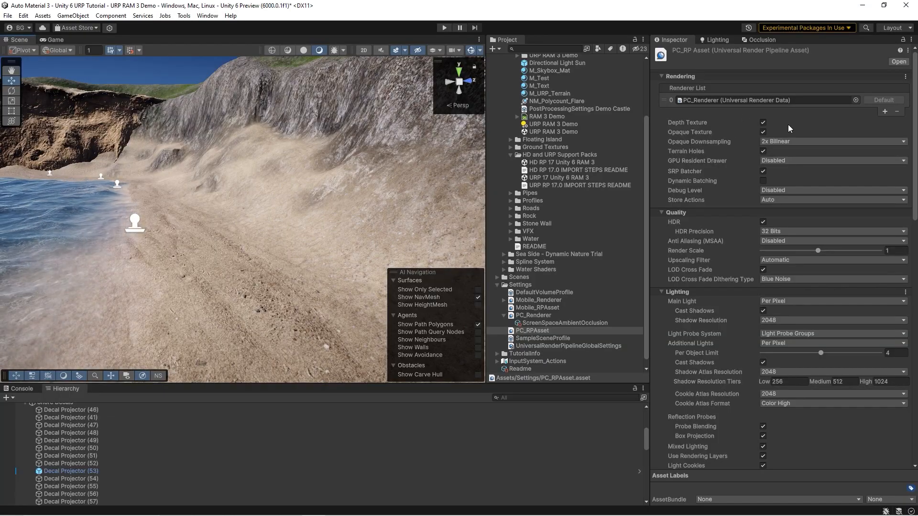
right_drag(434, 156, 313, 165)
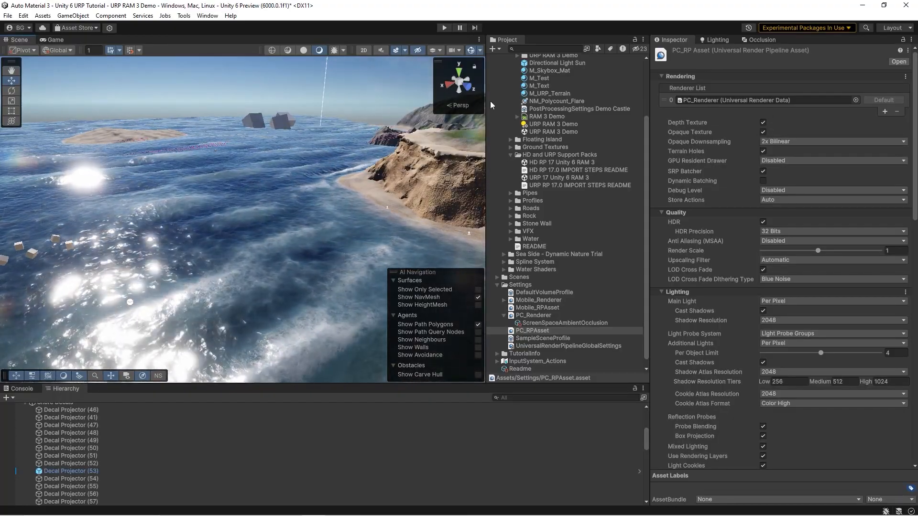
right_drag(259, 136, 303, 157)
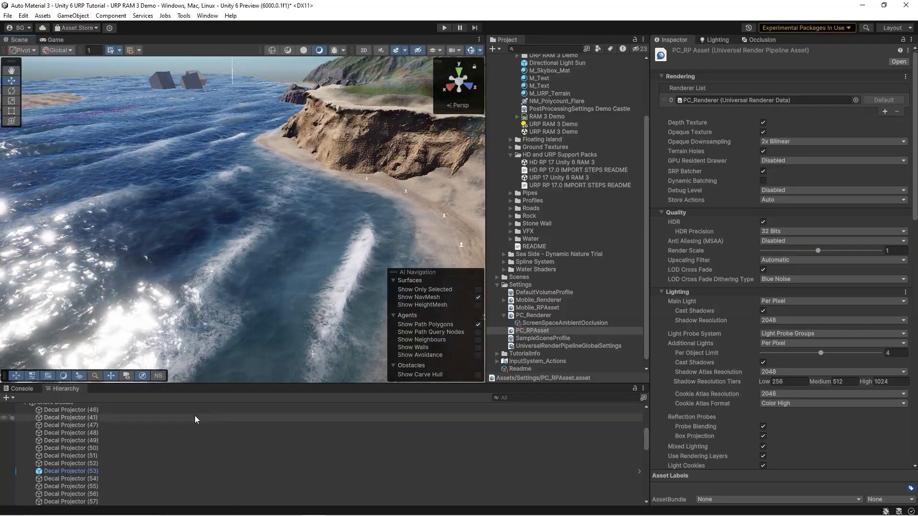
Step: Select the Main Camera and check its Opaque Texture and Depth Texture rendering options without changing them
scroll(151, 431, up, 10)
click(85, 432)
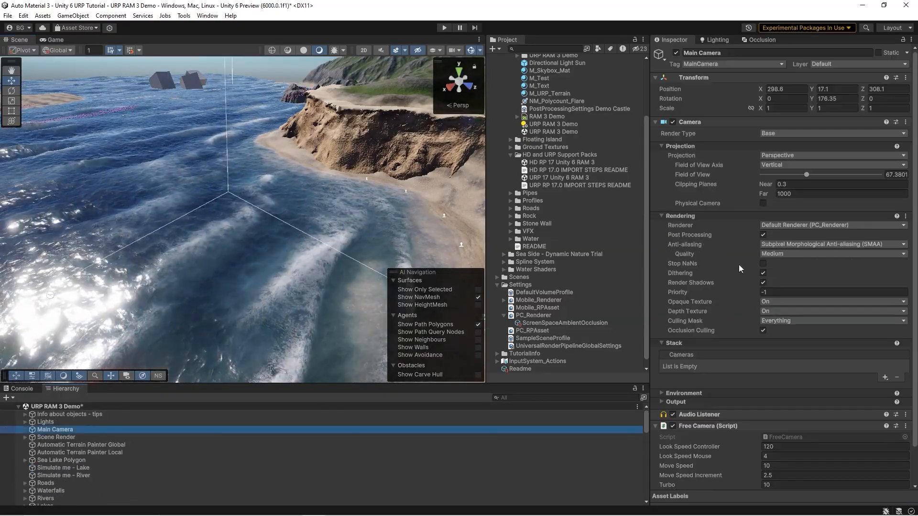
scroll(736, 268, down, 2)
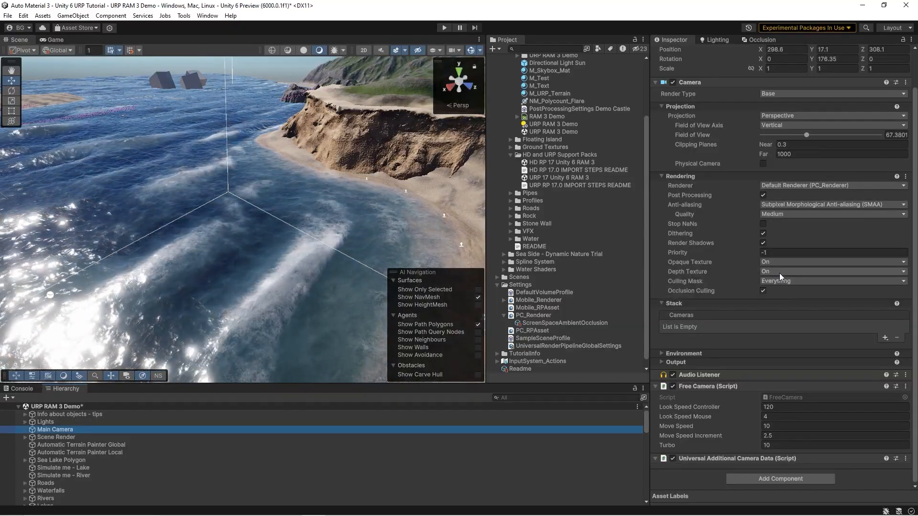
click(772, 262)
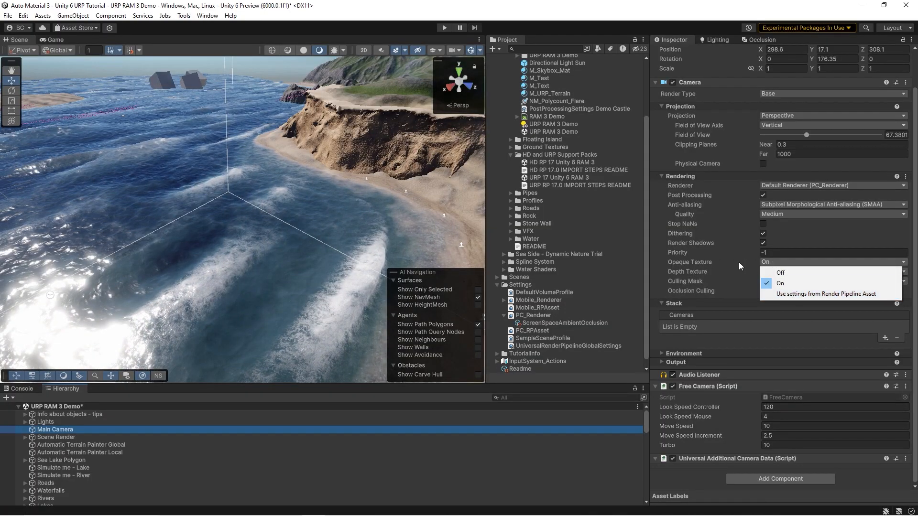
click(738, 263)
Step: Examine the beach, shore decals, pipes and breaking waves along the coast of the demo scene
right_drag(335, 256, 398, 255)
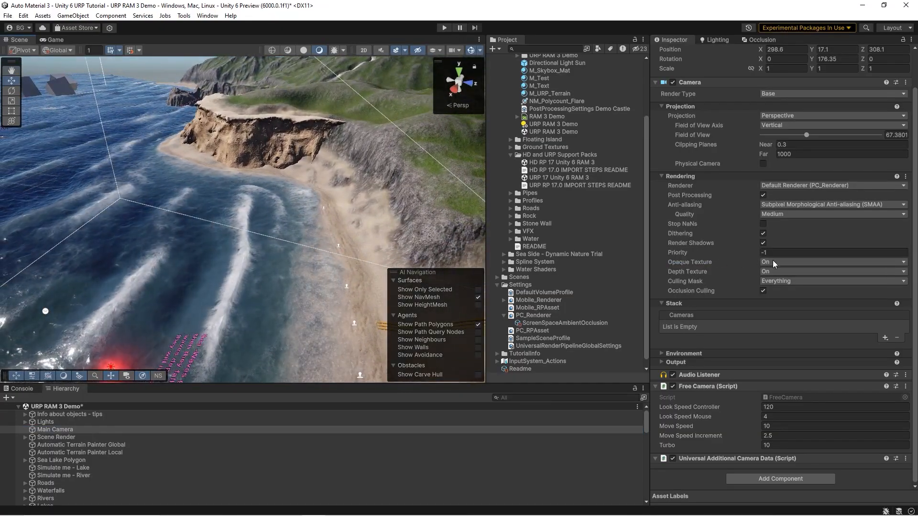
right_drag(379, 209, 332, 185)
right_drag(209, 231, 344, 247)
key(s)
click(519, 276)
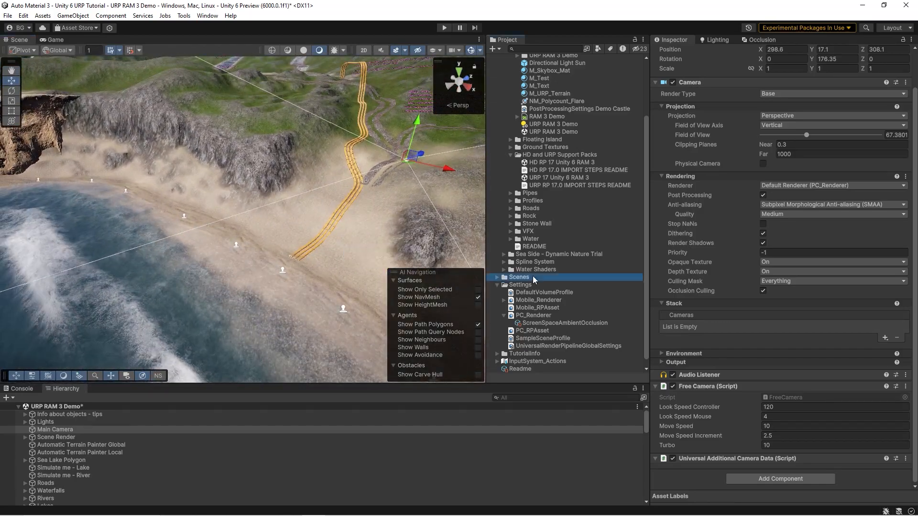
right_drag(293, 225, 121, 199)
key(w)
right_drag(228, 243, 904, 240)
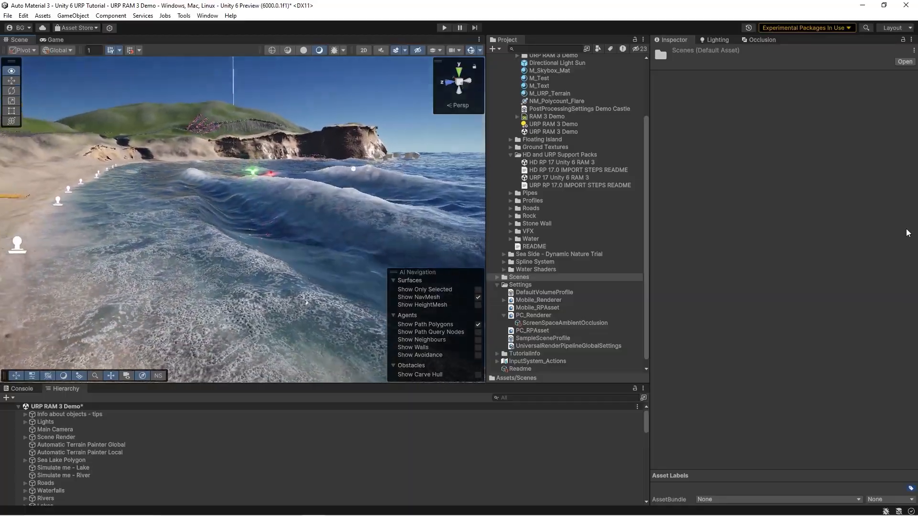
Step: Examine the waves around the sandy islet and along the base of the sea cliffs
right_drag(306, 169, 283, 174)
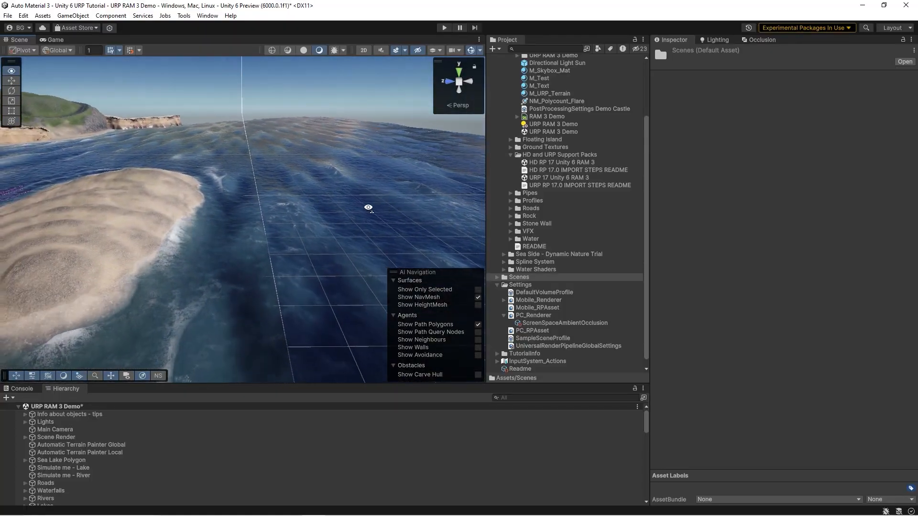
right_drag(359, 202, 322, 191)
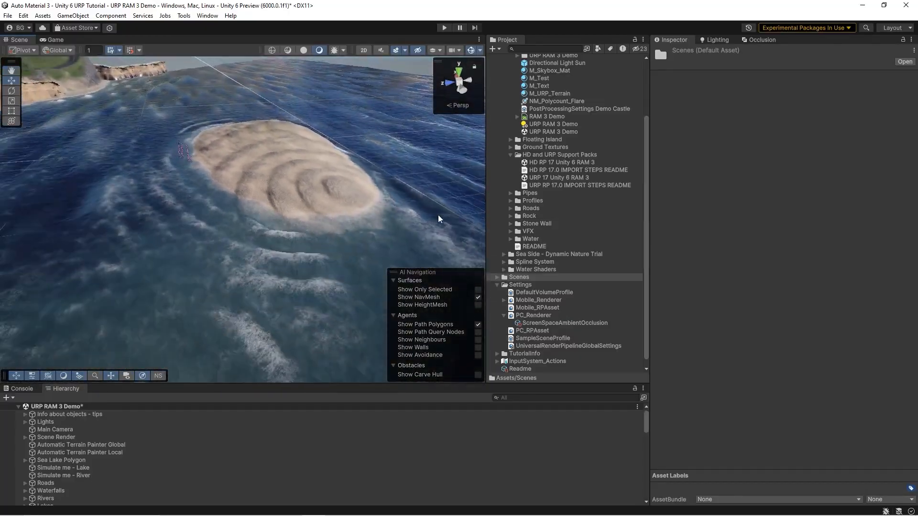
right_drag(309, 202, 474, 192)
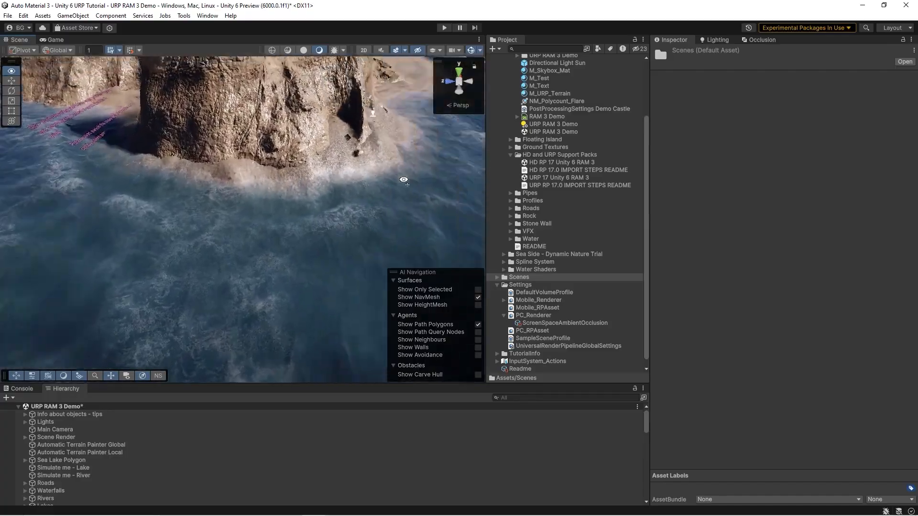
right_drag(481, 175, 453, 156)
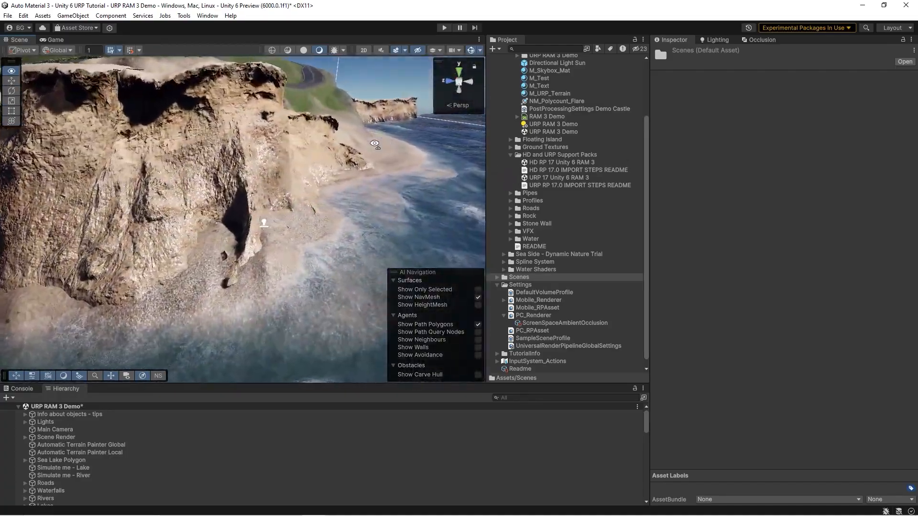
right_drag(383, 144, 200, 149)
key(w)
right_drag(202, 117, 228, 136)
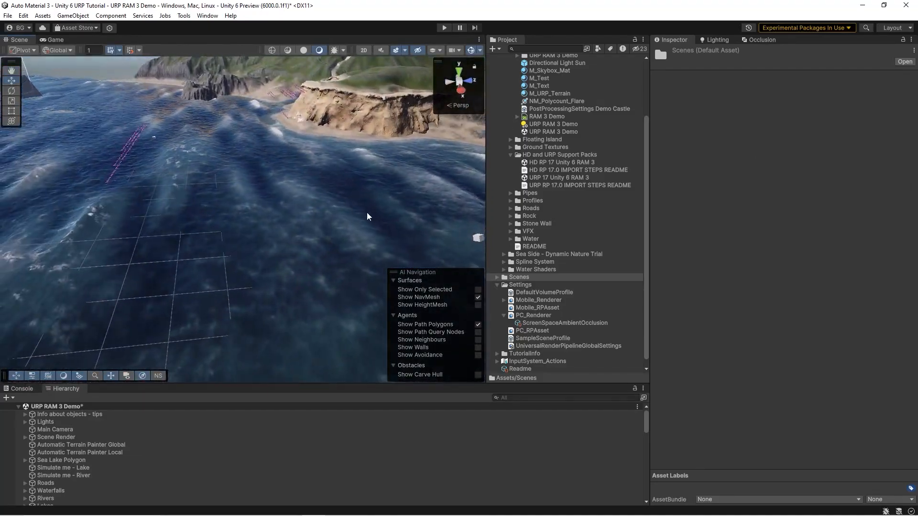
right_drag(325, 193, 354, 191)
Step: Assign M_R3_Sea_Stormy_Offset as the Sea Lake Polygon's mesh material and regenerate the polygon
click(267, 188)
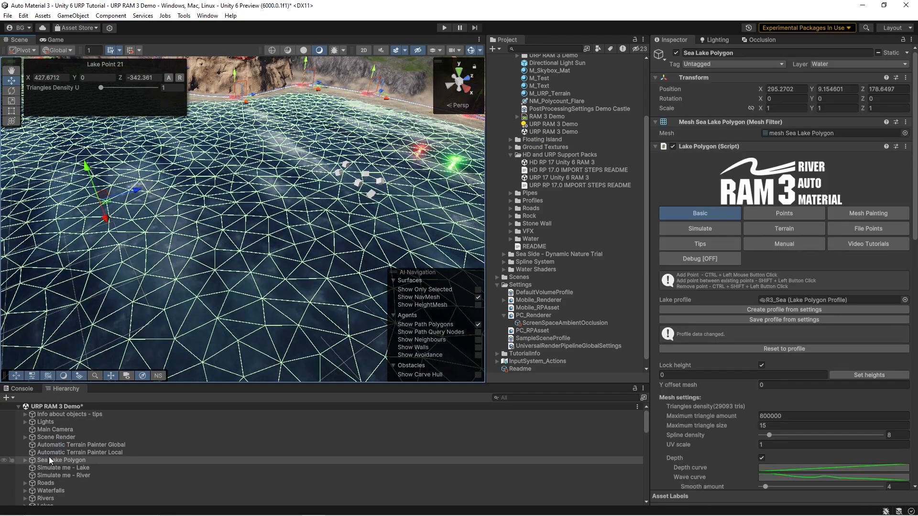
scroll(745, 233, down, 12)
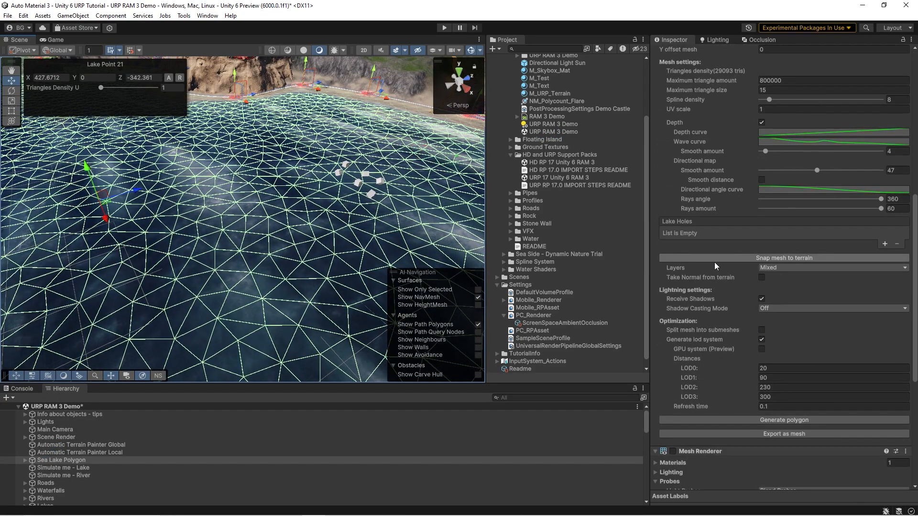
scroll(737, 292, down, 3)
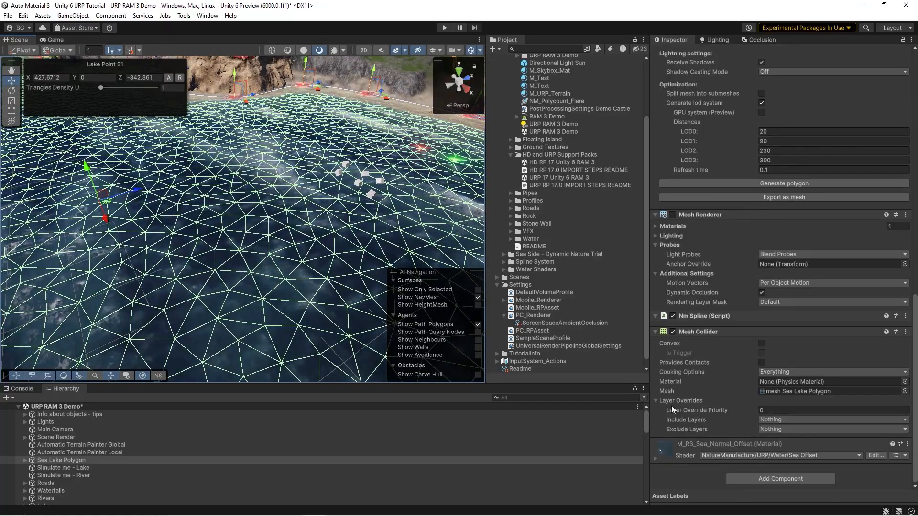
click(655, 226)
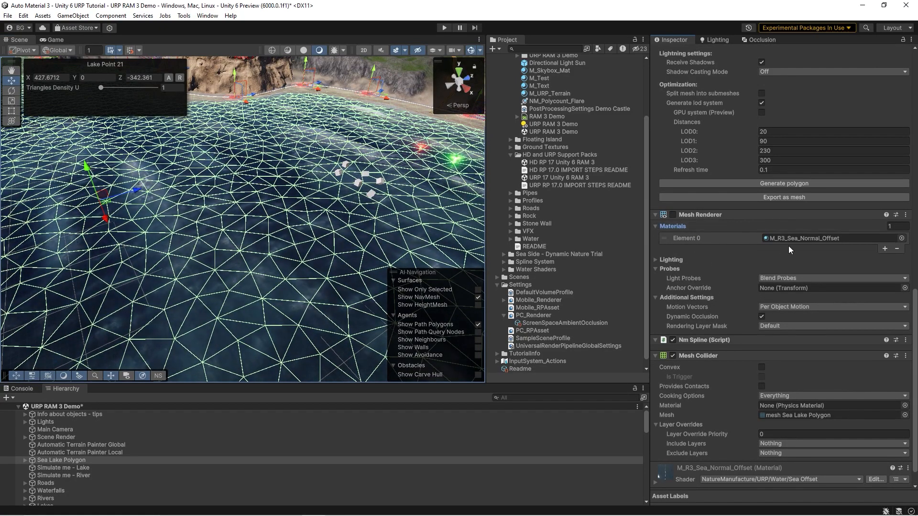
click(800, 240)
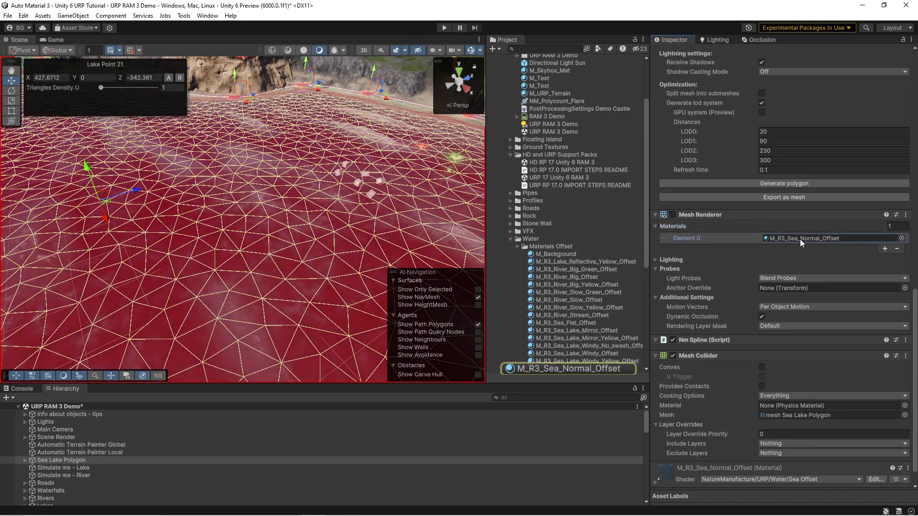
drag(569, 263, 802, 236)
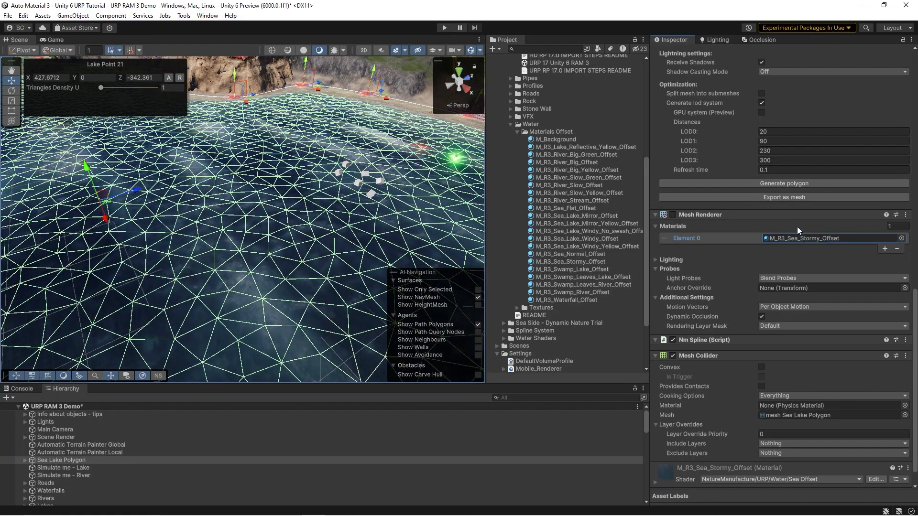
click(772, 185)
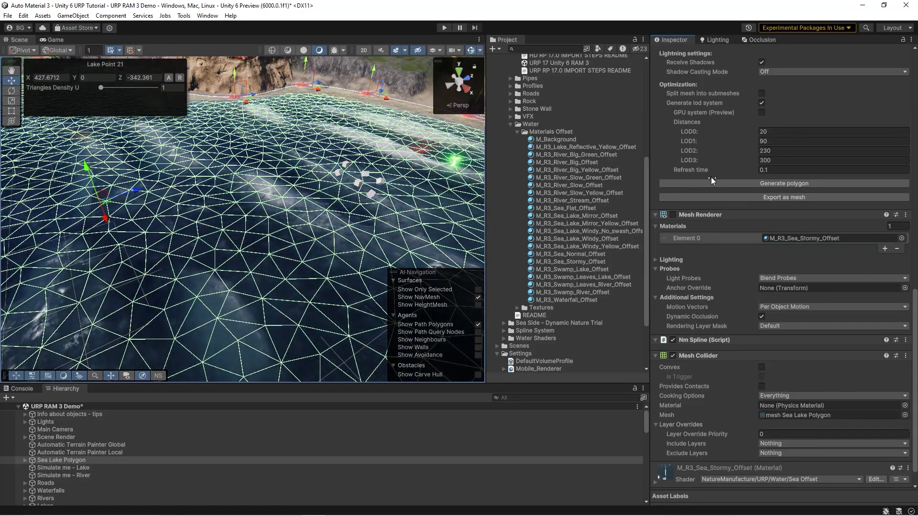
Step: Inspect the density of the sea mesh in wireframe and return the scene view to lit shading
right_drag(252, 128, 168, 155)
right_drag(302, 180, 278, 42)
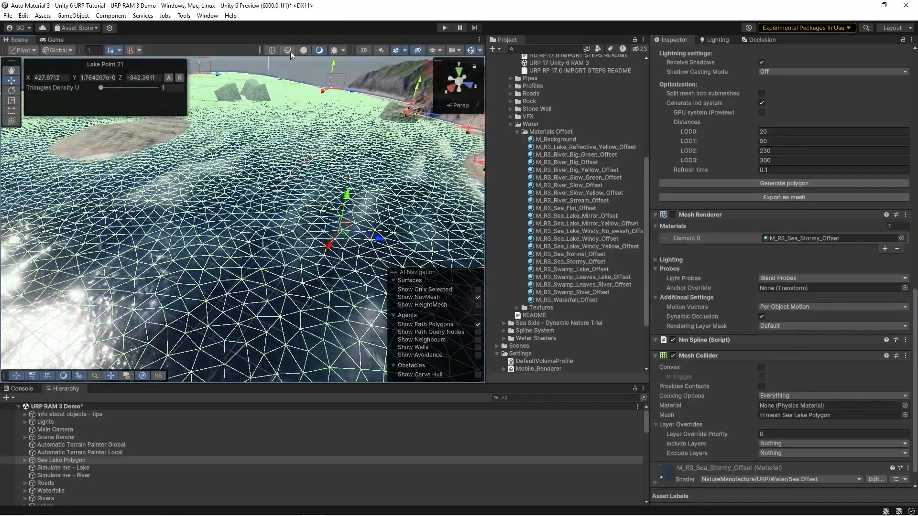
click(273, 50)
click(550, 247)
right_drag(345, 205, 251, 59)
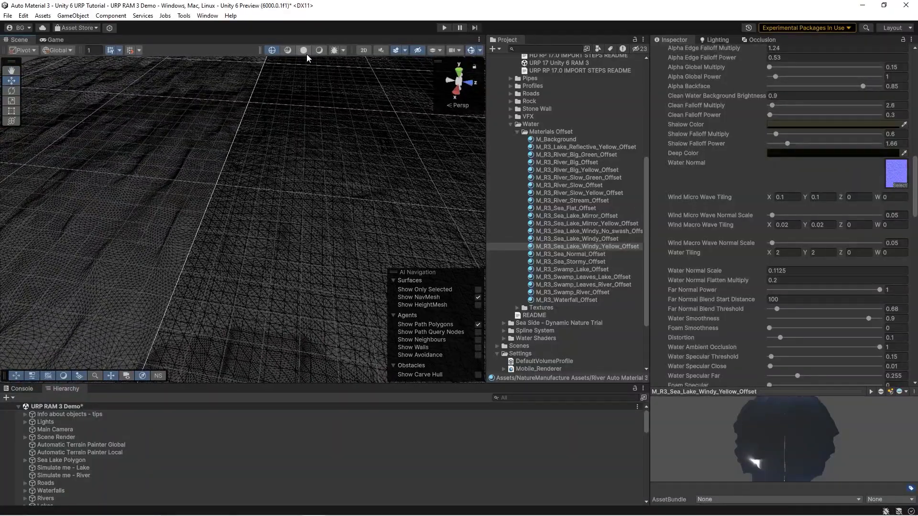
click(318, 51)
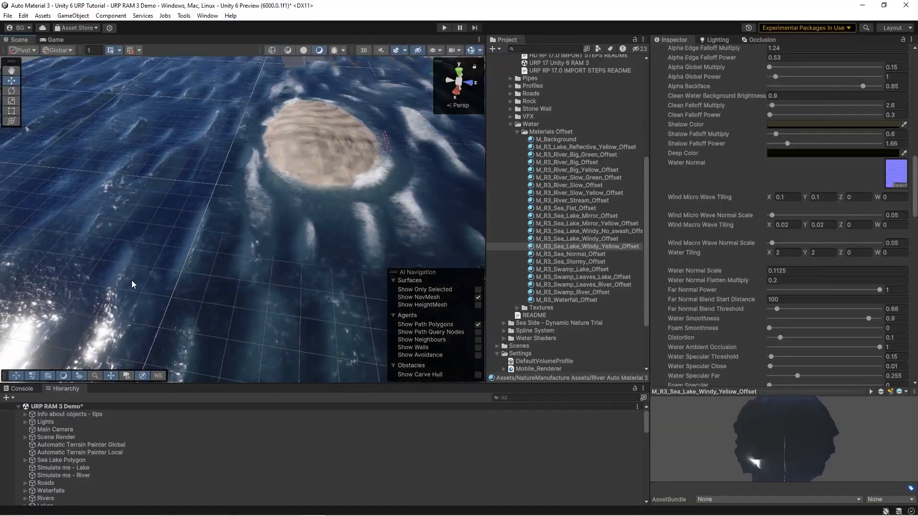
Step: Select the Fence Generator of the coastal cliff and lower its point 5 to about Y 0.65
right_drag(147, 241, 125, 189)
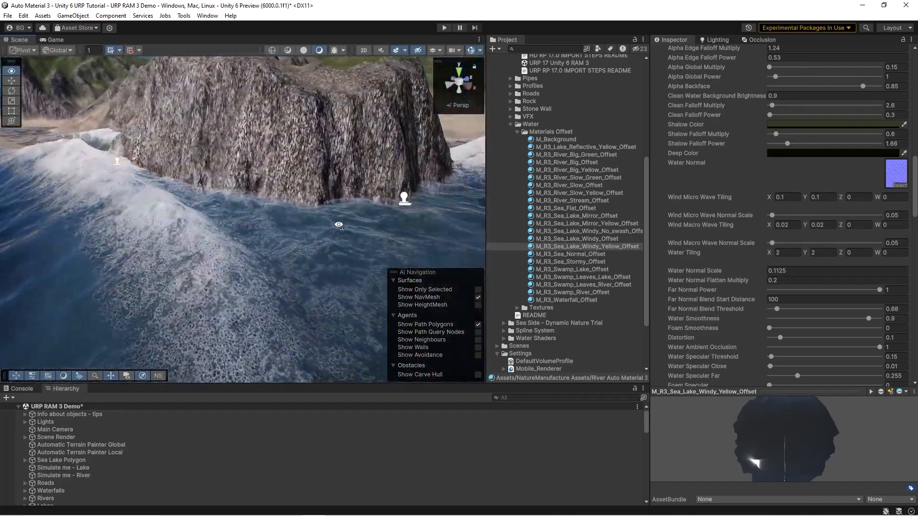
right_drag(427, 242, 321, 239)
click(230, 201)
click(318, 201)
drag(321, 237, 408, 243)
drag(150, 286, 130, 333)
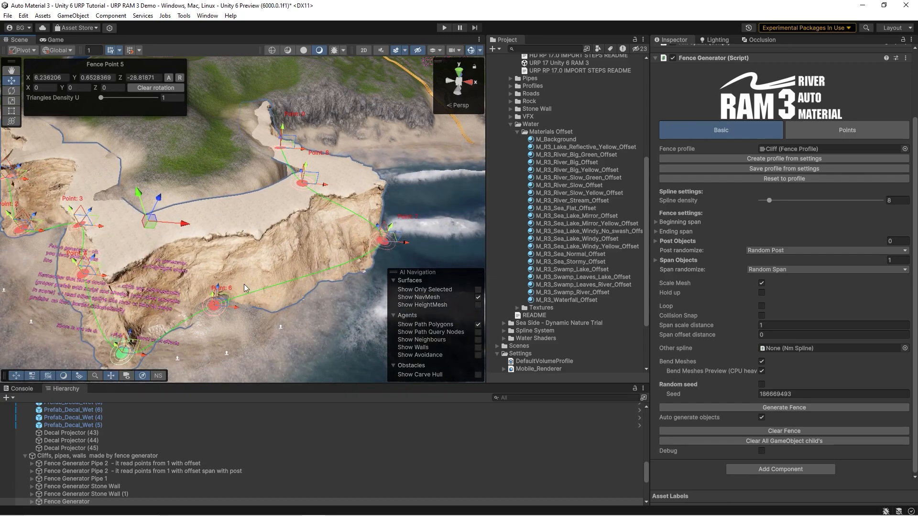
Step: Rotate the cliff fence's point 7 to about X -9.13, Y -6.71, Z 347.06 and move that point down
key(e)
mouse_move(378, 221)
mouse_down()
mouse_move(321, 231)
mouse_move(381, 221)
mouse_up()
right_drag(382, 223, 366, 212)
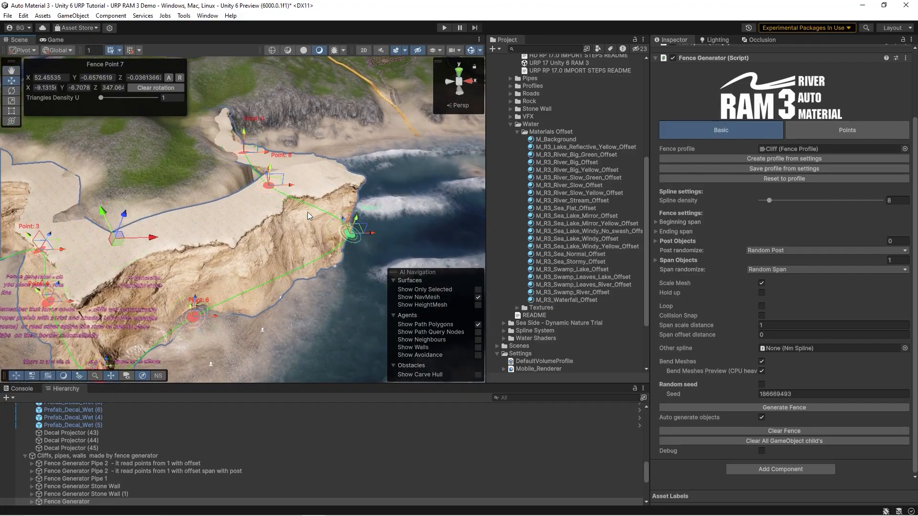
key(w)
drag(349, 211, 348, 231)
Step: Select Automatic Wet cliff Fence Generator (1) and lower its point 2 to about Y -6.41
right_drag(297, 211, 293, 157)
click(300, 168)
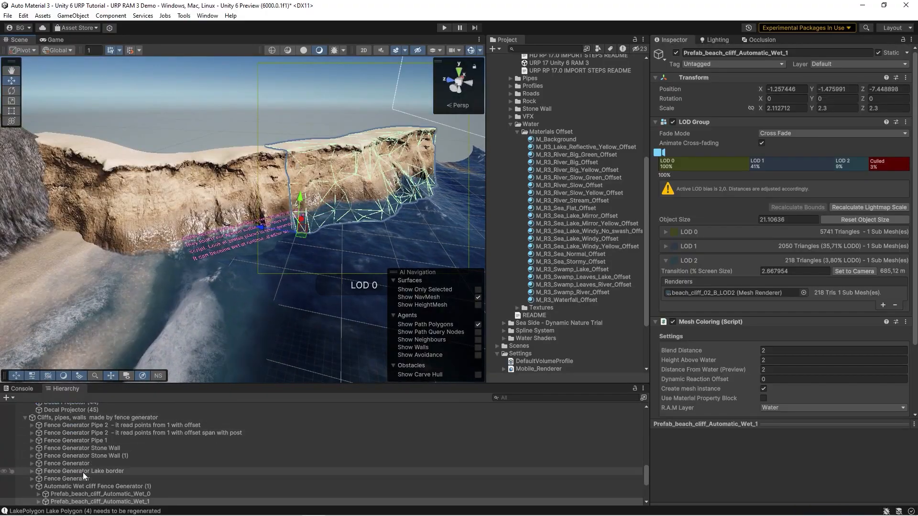
click(94, 486)
right_drag(297, 165, 246, 177)
drag(395, 201, 408, 263)
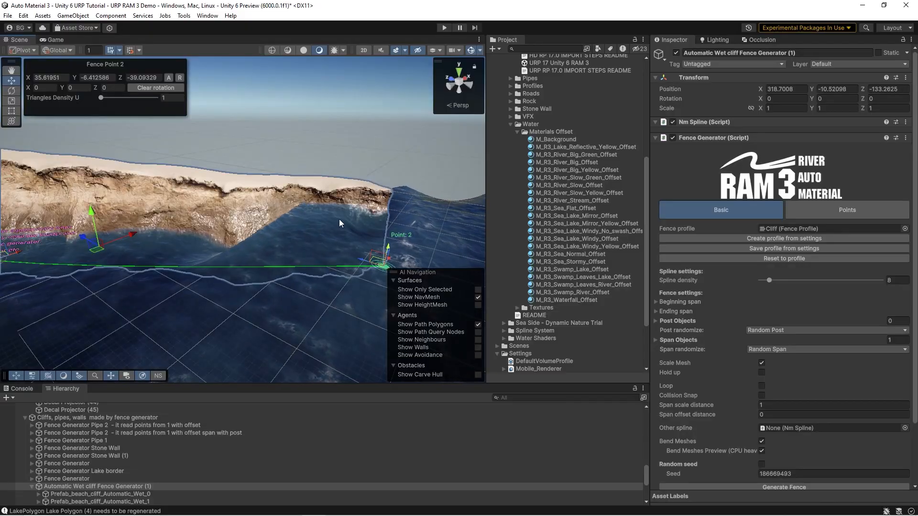
right_drag(339, 224, 322, 209)
Step: Raise the wet cliff's point 2 to about Y 0.85, and lower it again to about Y -4.73
right_drag(368, 180, 400, 207)
drag(363, 221, 381, 193)
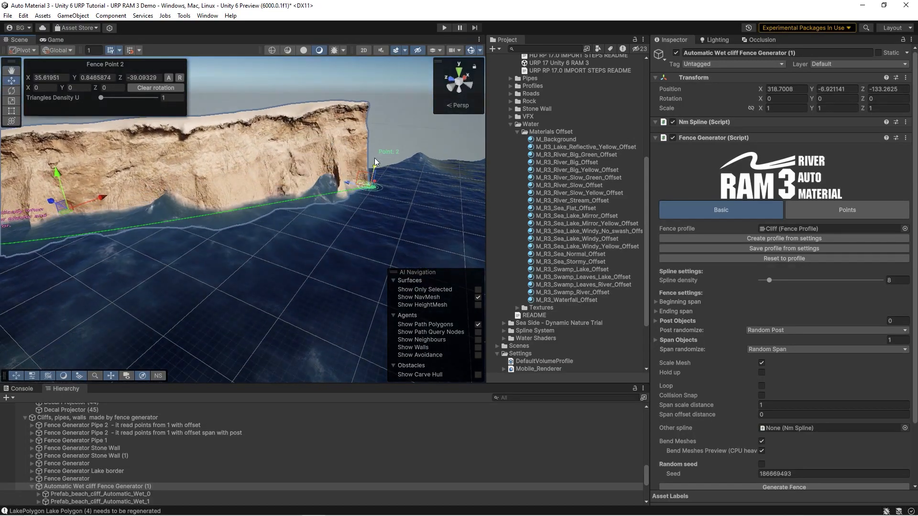
right_drag(381, 194, 243, 222)
key(s)
key(w)
drag(402, 250, 405, 278)
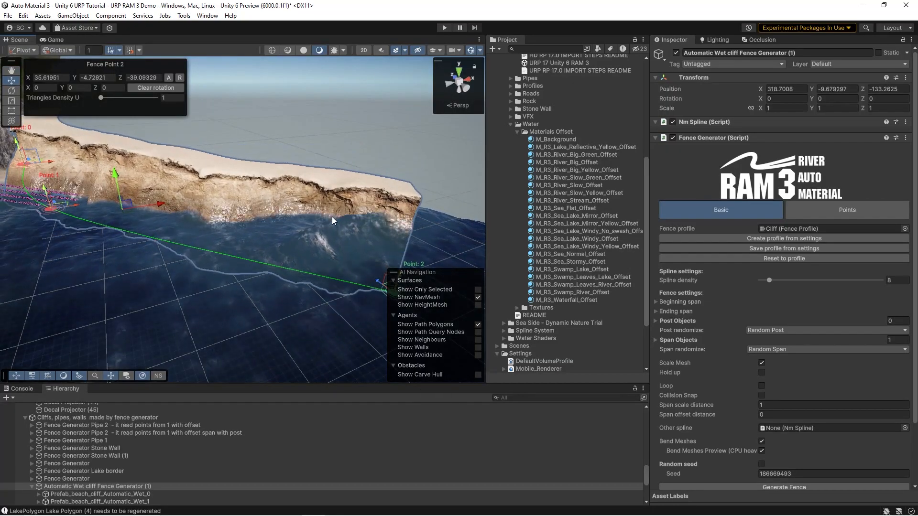
scroll(689, 277, down, 3)
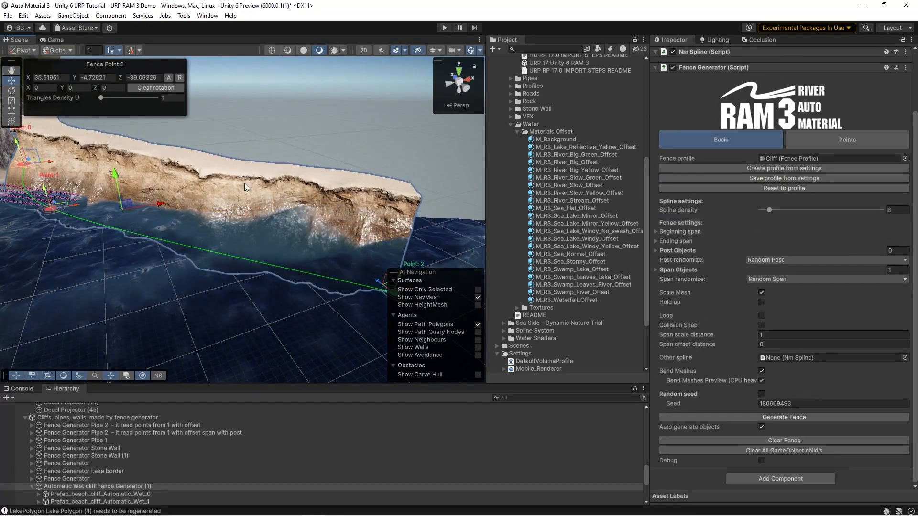
Step: Raise point 2 of the wet cliff fence to about Y -1.30
right_drag(366, 261, 383, 260)
drag(352, 262, 357, 234)
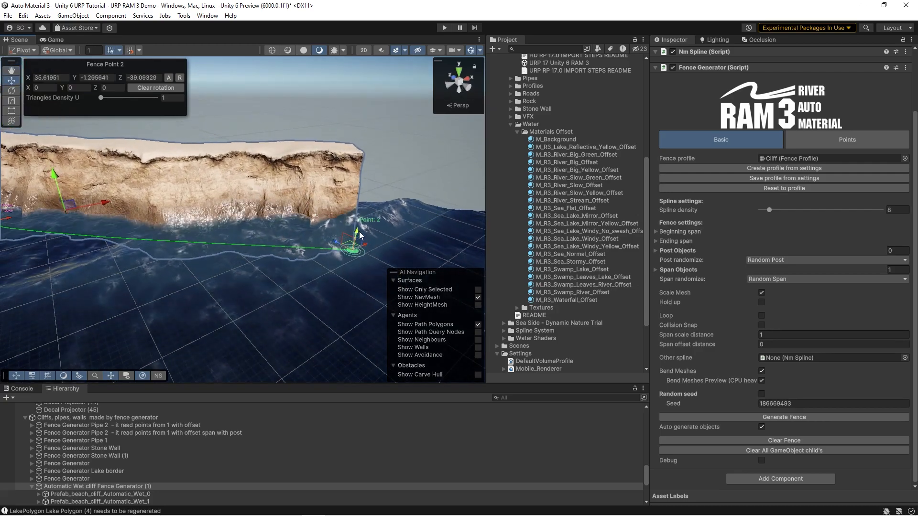
right_drag(326, 192, 297, 193)
Step: Select beach_cliff_02_B_LOD0, locate its M_cliffs_02_sand material in the project, and inspect the material's wet color and wet smoothness settings
click(296, 192)
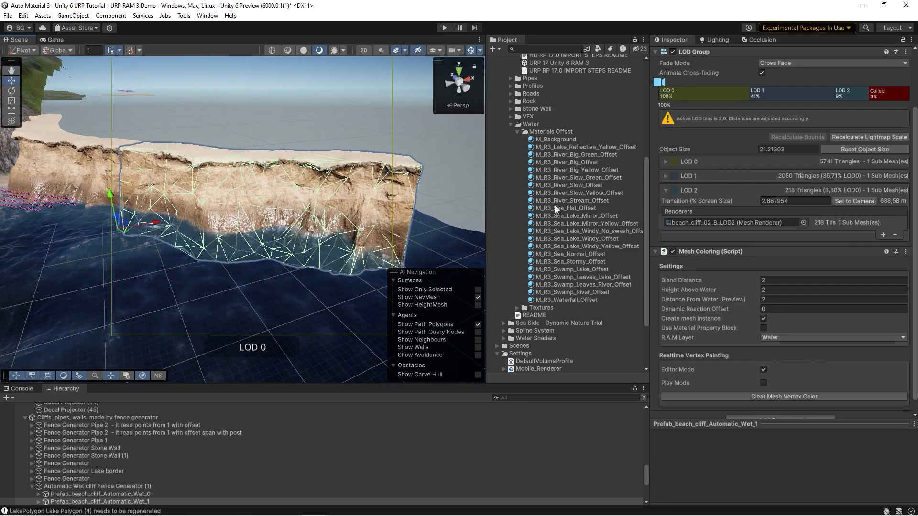
click(313, 170)
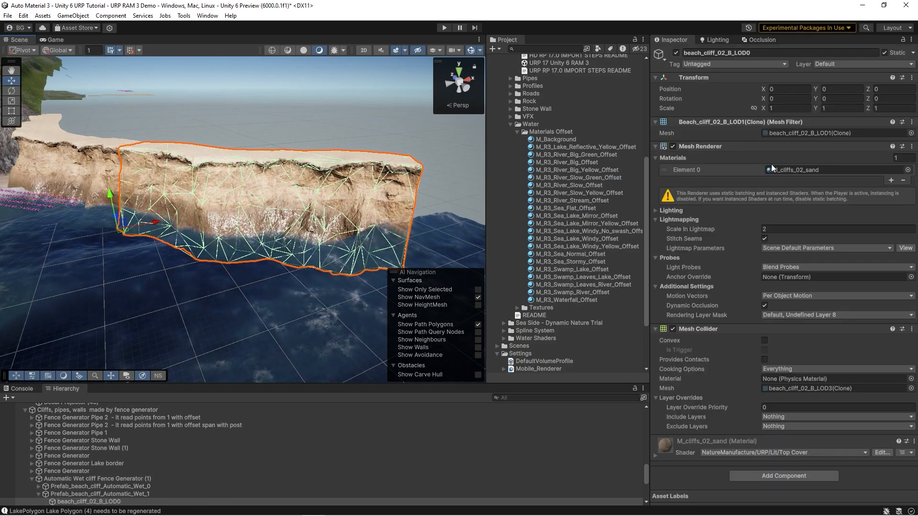
click(790, 170)
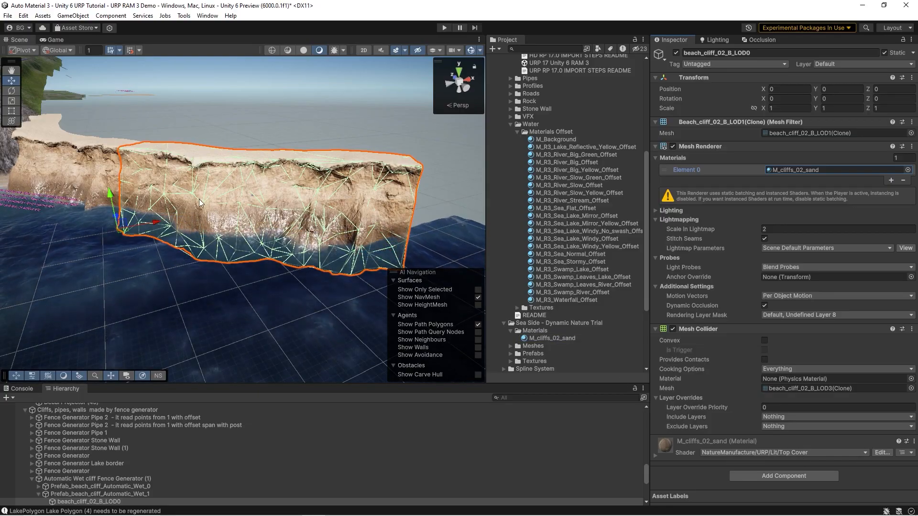
alt+drag(198, 202, 206, 195)
click(673, 460)
scroll(781, 301, down, 15)
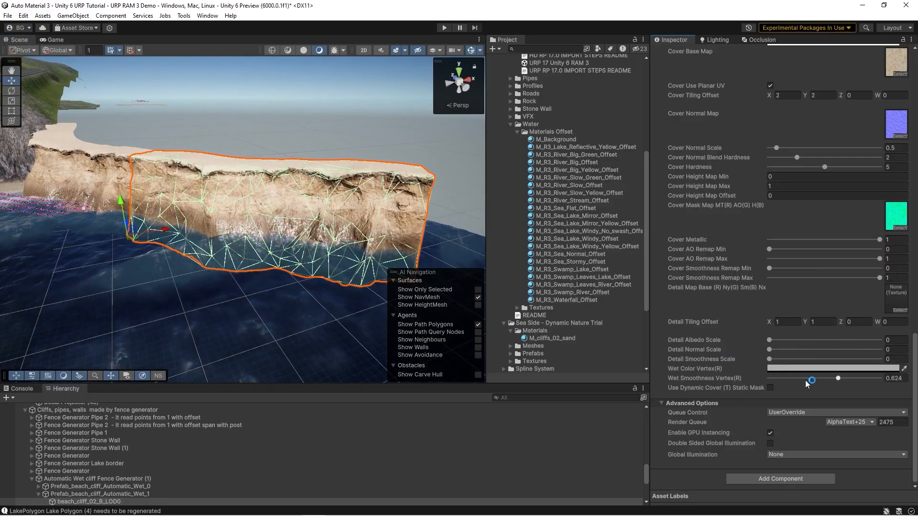
alt+drag(270, 260, 277, 247)
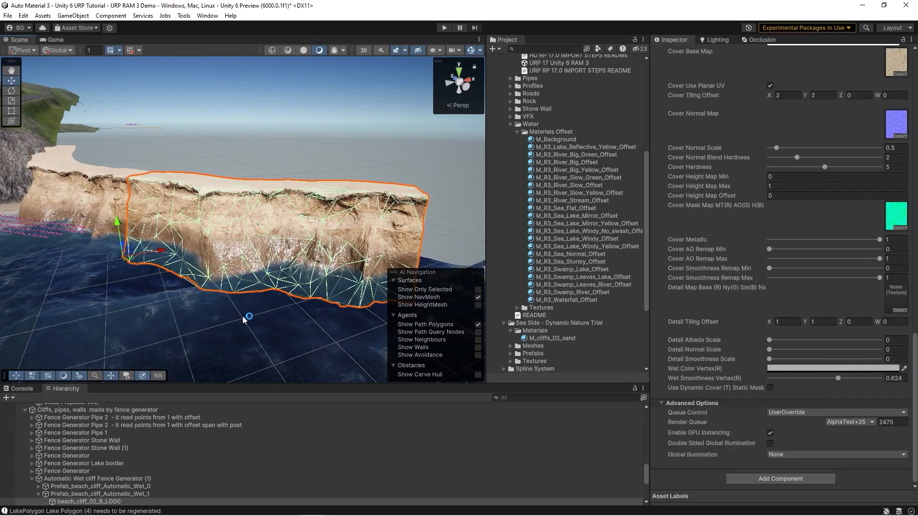
Step: Select Prefab_beach_cliff_Automatic_Wet_1 and inspect its Mesh Coloring settings and the cliff at the waterline
click(81, 495)
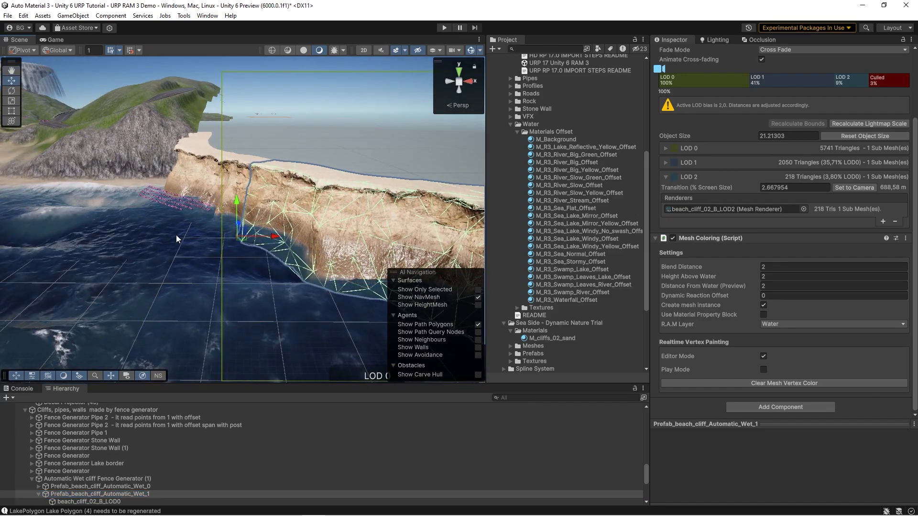
key(f)
right_drag(333, 239, 313, 236)
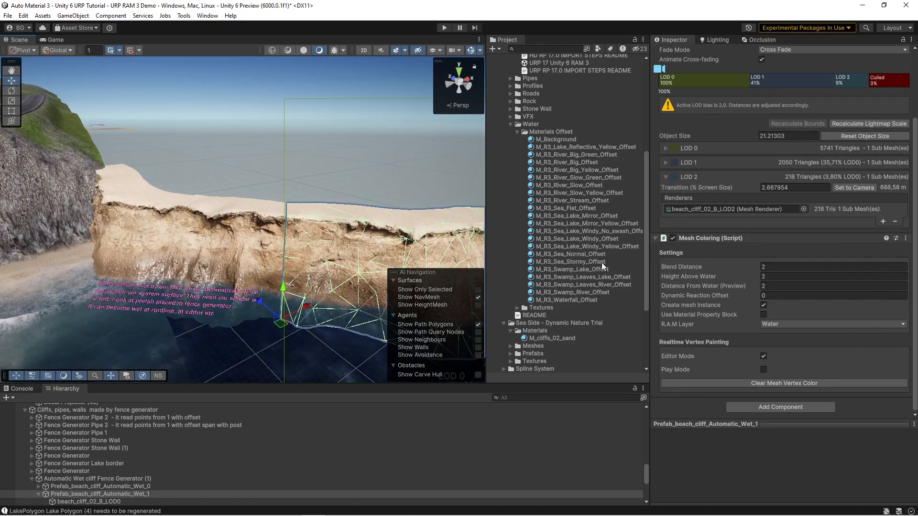
Step: Select Fence Generator Stone Wall beside the road and make its point 3 the active fence point
right_drag(287, 238, 255, 254)
click(255, 256)
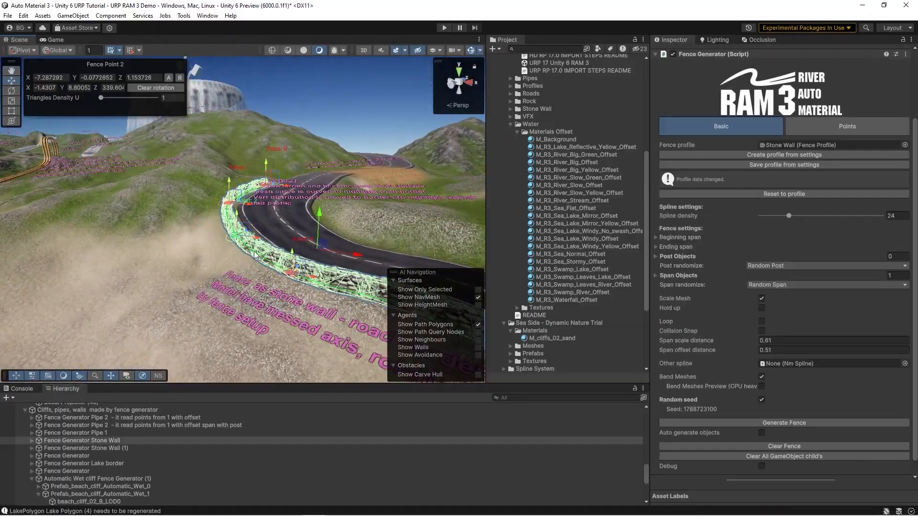
scroll(255, 256, up, 8)
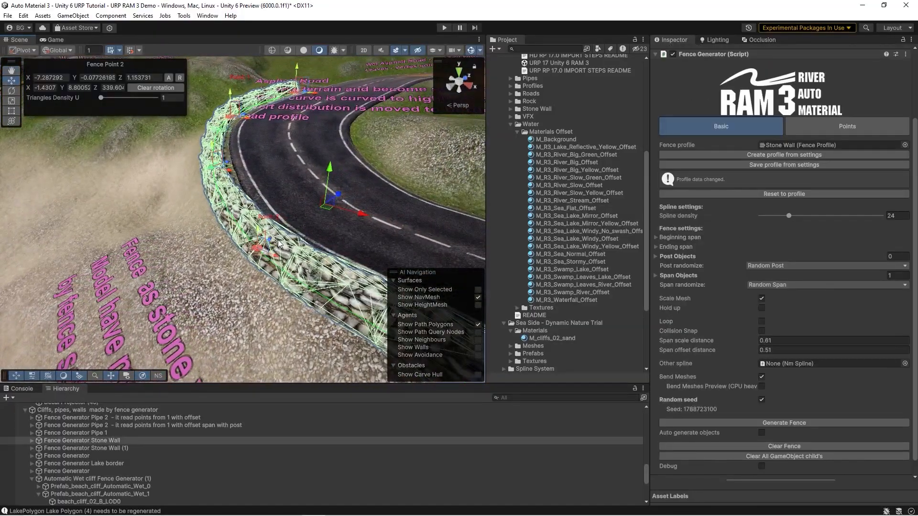
right_drag(280, 228, 215, 261)
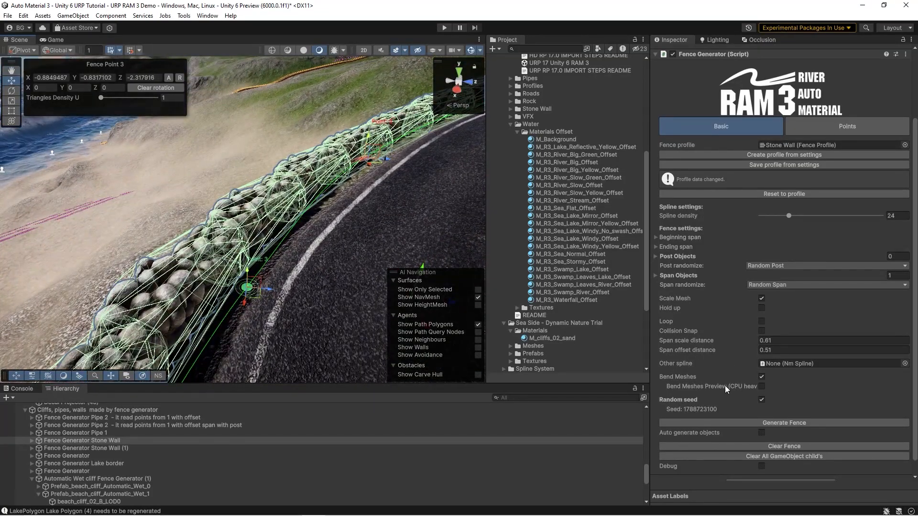
Step: Move the stone wall's point 3 with Auto generate objects enabled, turn that option off, and regenerate the fence with the point at about Z -2.55
right_drag(308, 255, 321, 248)
right_drag(360, 276, 348, 270)
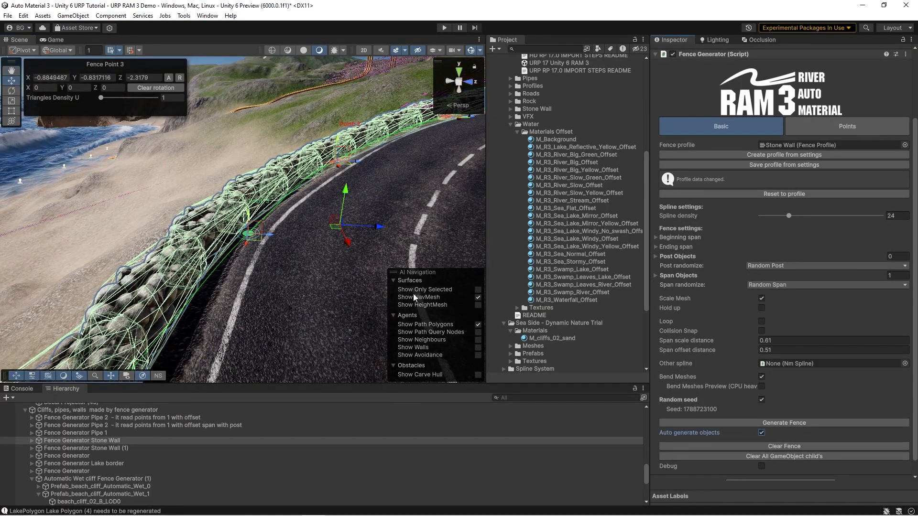
drag(272, 235, 282, 235)
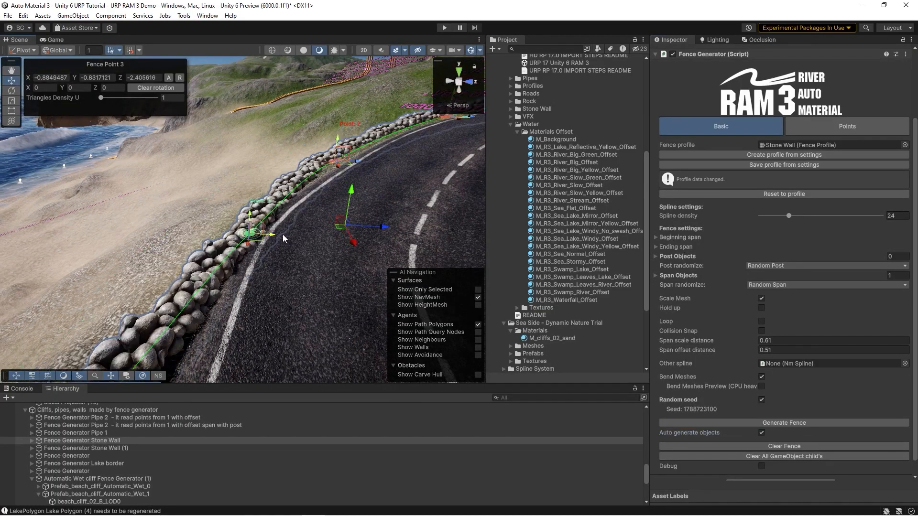
click(776, 446)
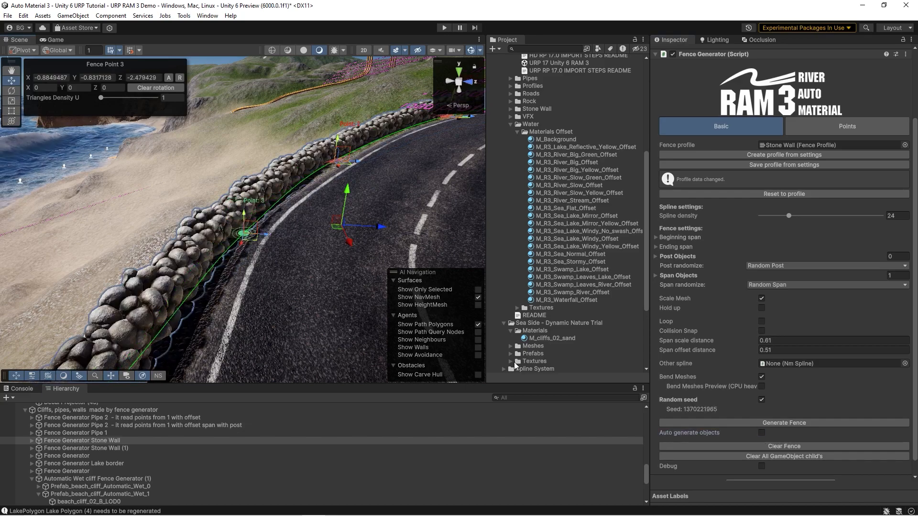
click(766, 424)
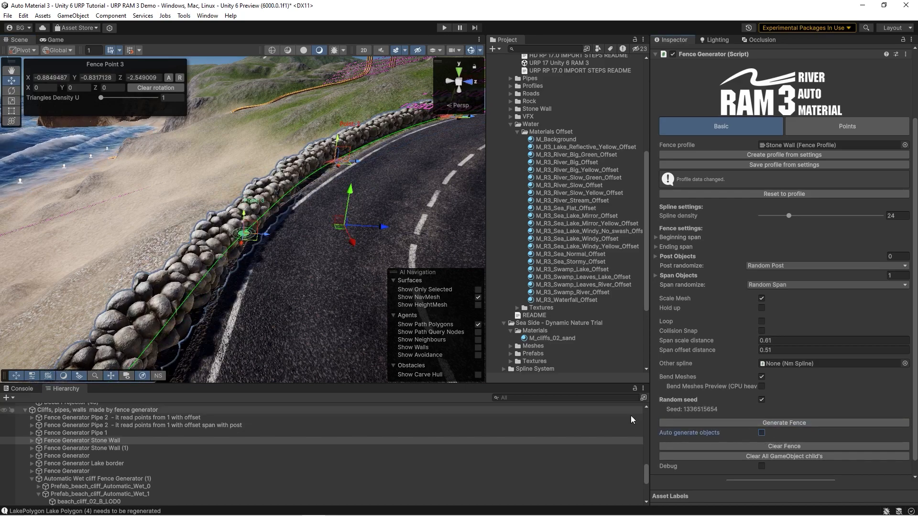
Step: Select Fence Generator Pipe 1, move its point 4 to about X -10.08, Z 17.16, and regenerate the pipe
right_drag(343, 287, 273, 237)
click(568, 201)
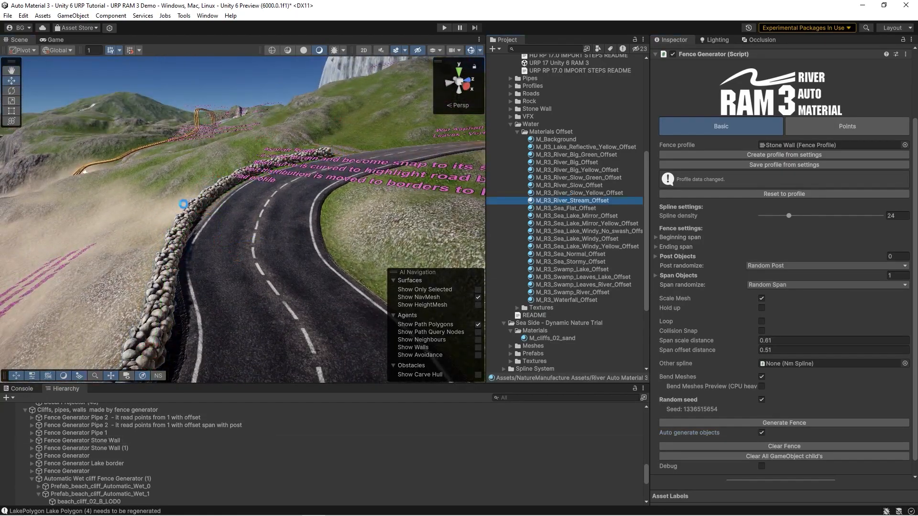
right_click(186, 192)
right_drag(262, 188, 273, 263)
click(312, 194)
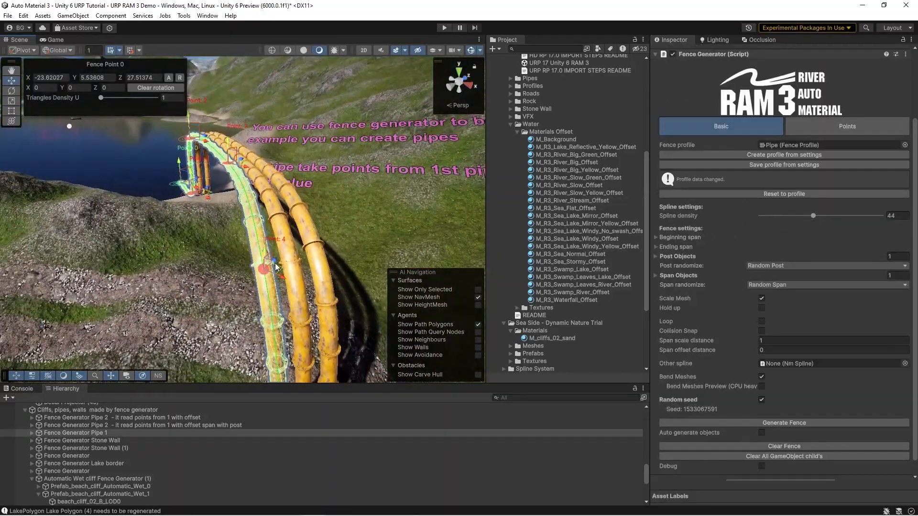
click(747, 424)
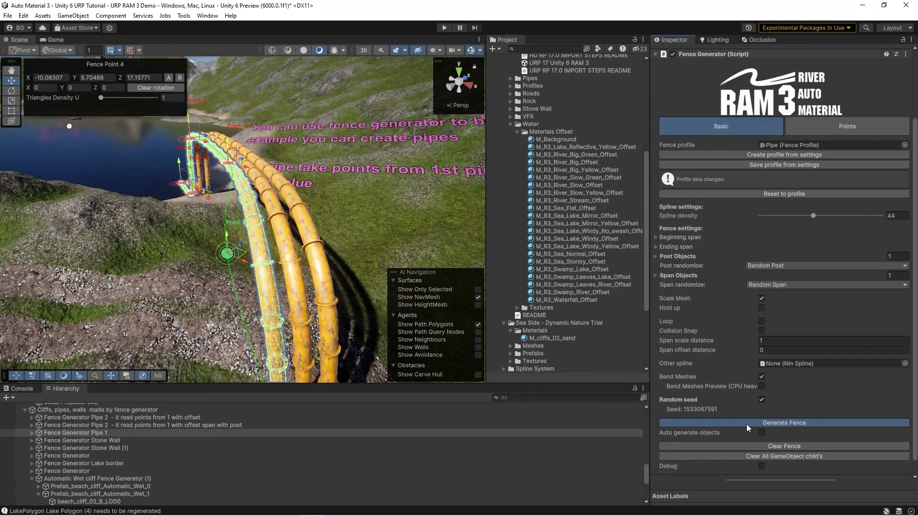
Step: Make the offset Fence Generator Pipe 2 read its points from Pipe 1 and generate its fence, enabling Auto generate objects
click(286, 256)
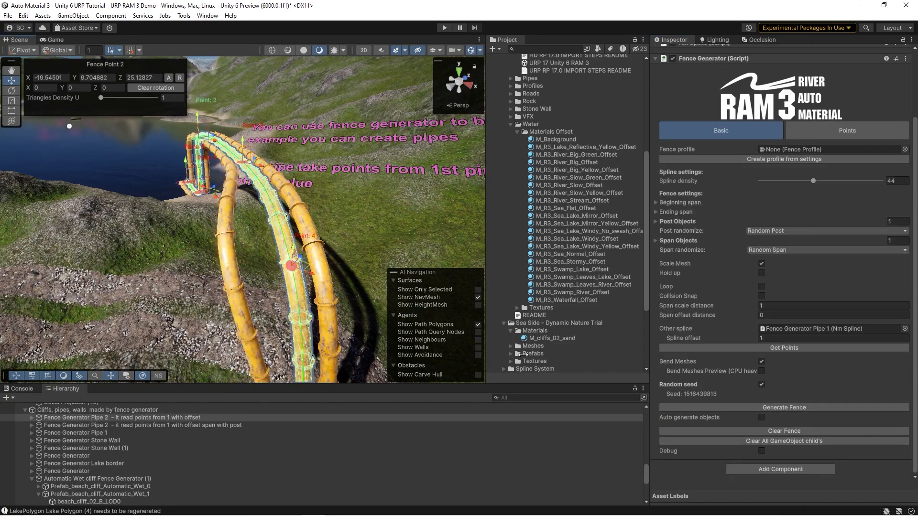
right_drag(306, 230, 309, 255)
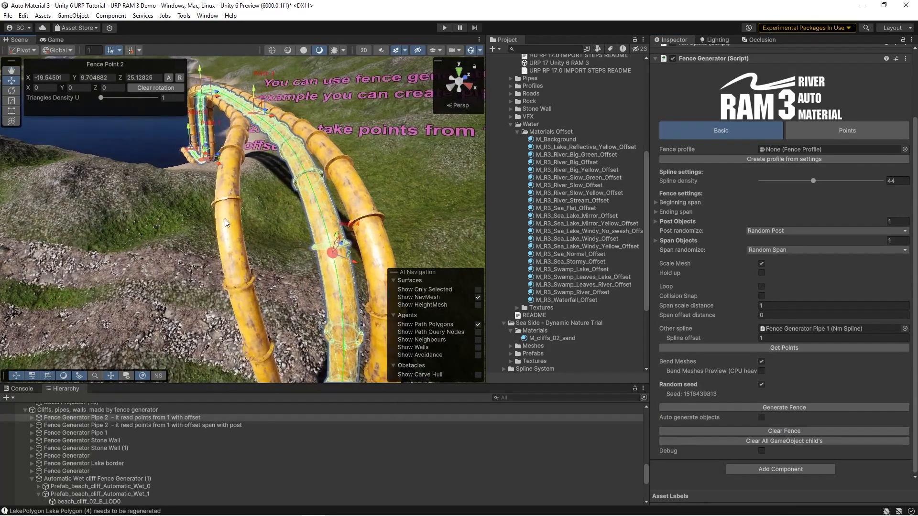
click(773, 347)
click(783, 408)
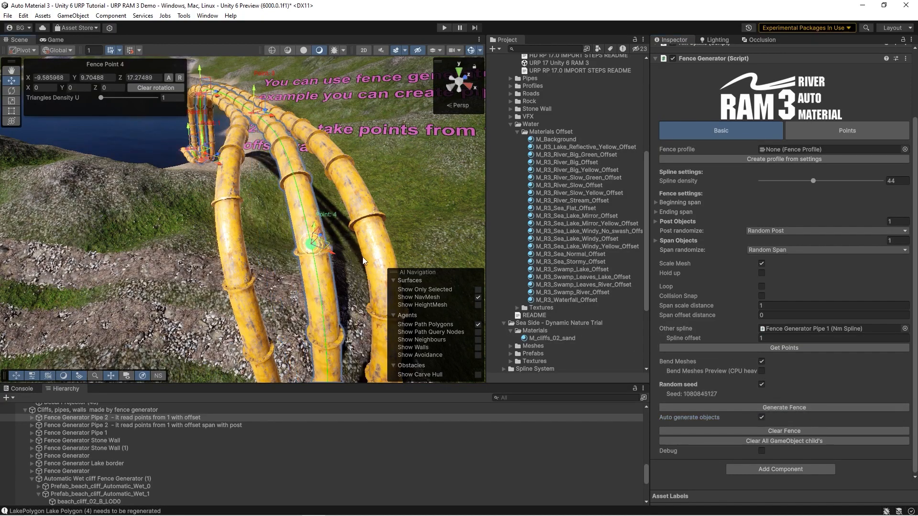
Step: Select the waterfall river RamSpline_2 and inspect its Basic settings and spline points
right_drag(223, 250, 208, 212)
click(593, 209)
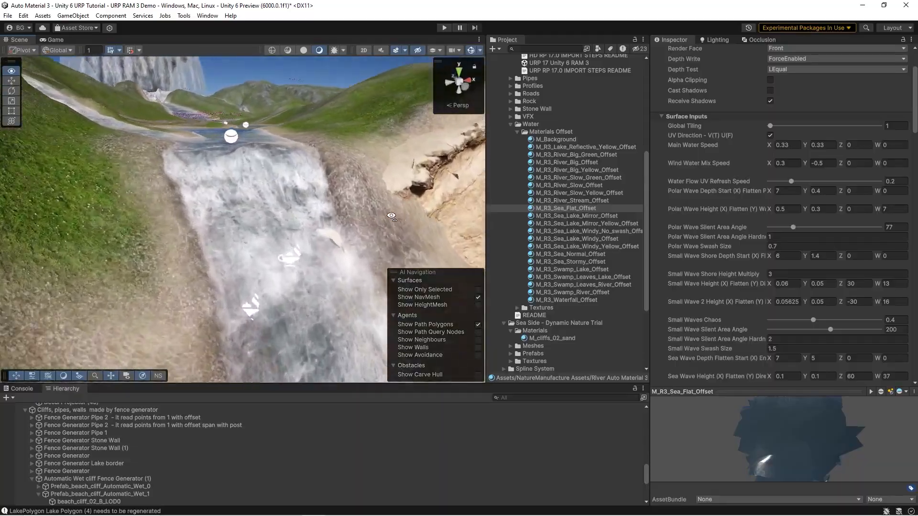
click(282, 204)
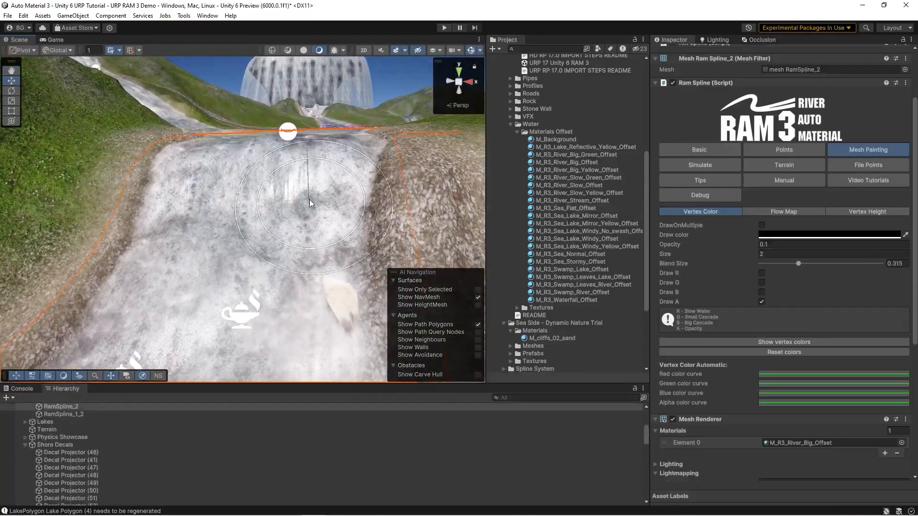
click(708, 154)
right_drag(268, 175, 250, 167)
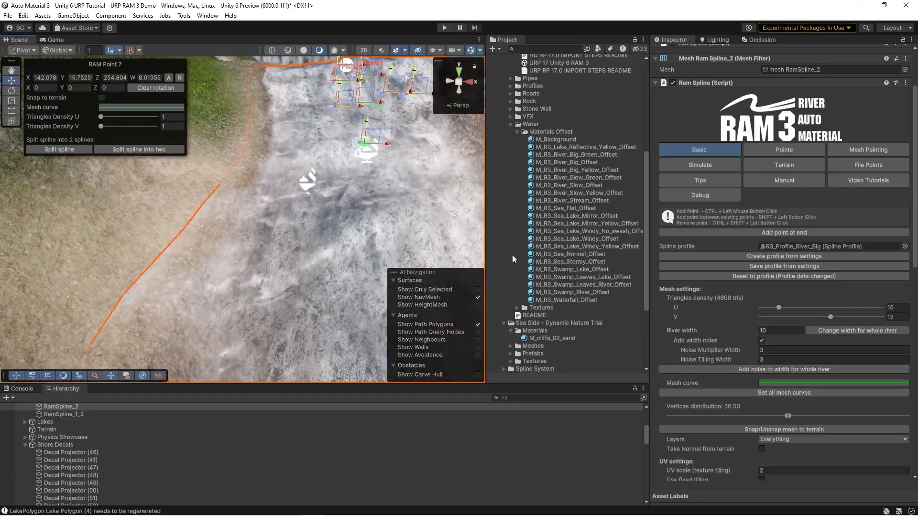
Step: Show the vertex height painting settings of RamSpline_2 and switch Add noise off and on to compare the river surface
click(851, 153)
mouse_move(311, 192)
right_down()
mouse_move(313, 210)
mouse_move(314, 187)
mouse_move(287, 218)
right_up()
key(w)
right_drag(223, 243, 224, 234)
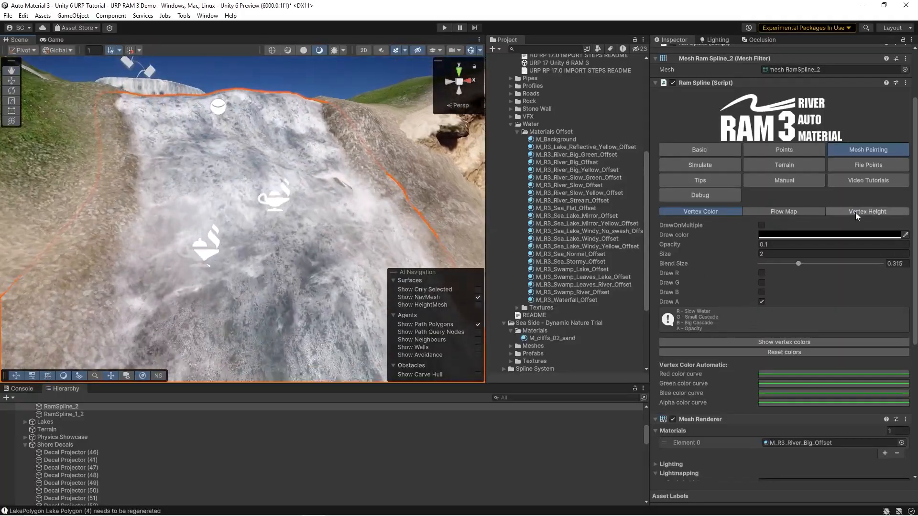
click(856, 212)
click(761, 291)
click(762, 291)
mouse_move(286, 225)
right_down()
mouse_move(283, 203)
mouse_move(277, 228)
right_up()
key(w)
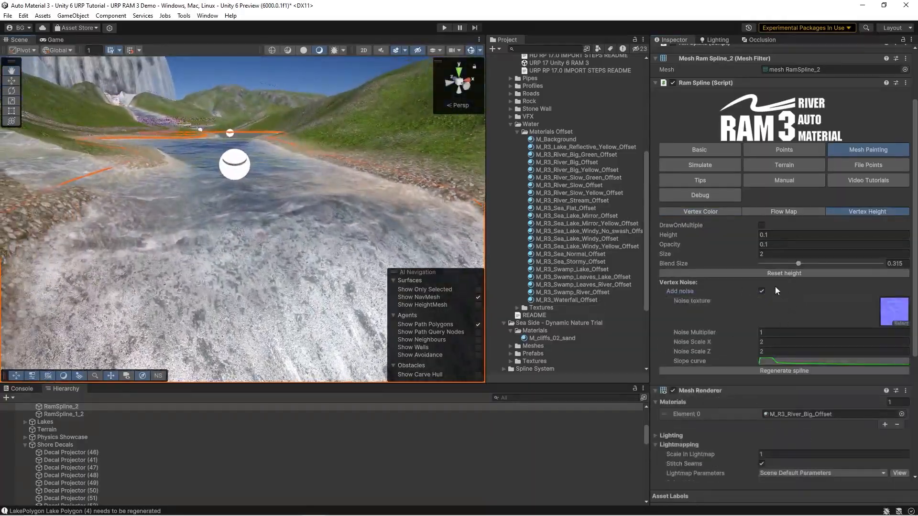
click(761, 290)
click(761, 290)
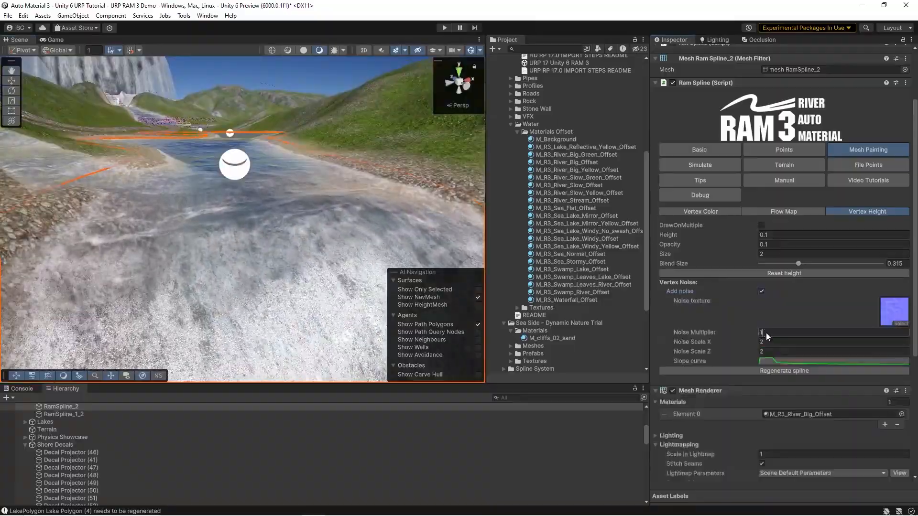
Step: Set the vertex Noise Multiplier of RamSpline_2 to 2 and check the waterfall's surface
click(766, 331)
text(2)
right_drag(268, 222, 95, 134)
key(w)
key(s)
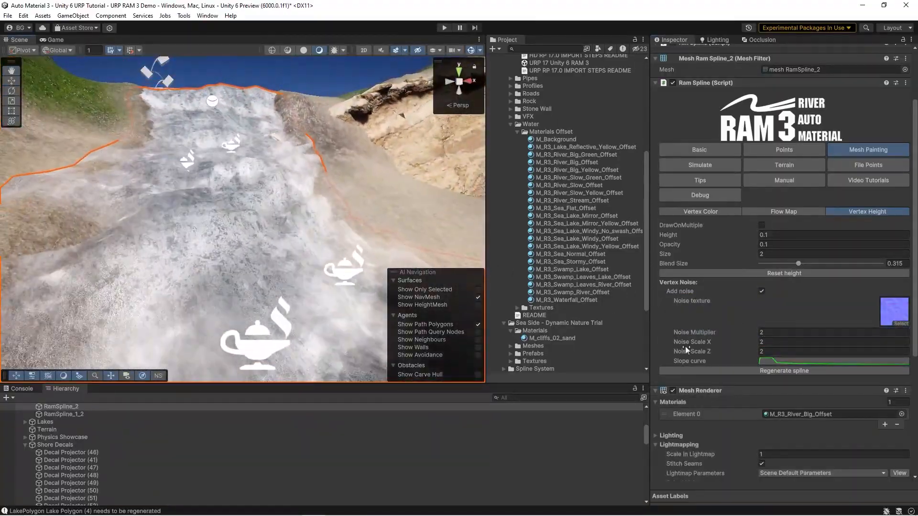
Step: Compare the waterfall with vertex noise off and on, and examine the noise's slope curve
click(761, 292)
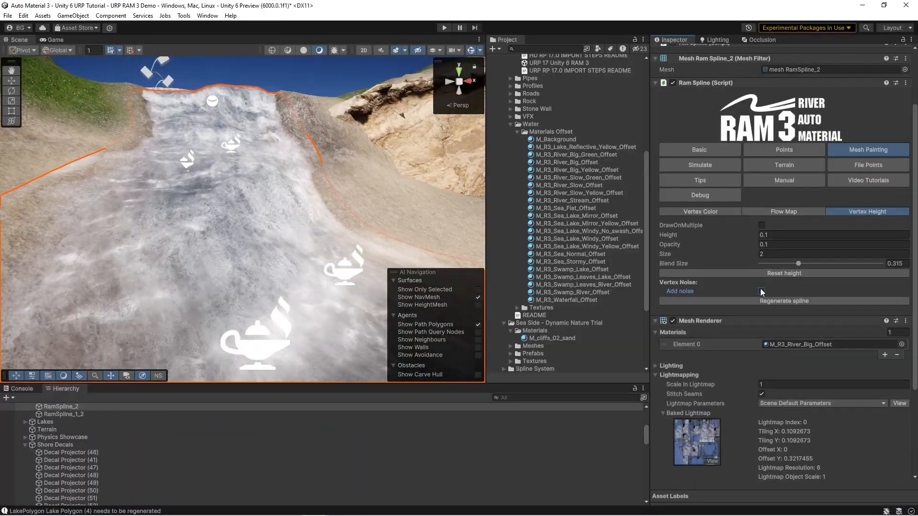
click(761, 291)
click(761, 361)
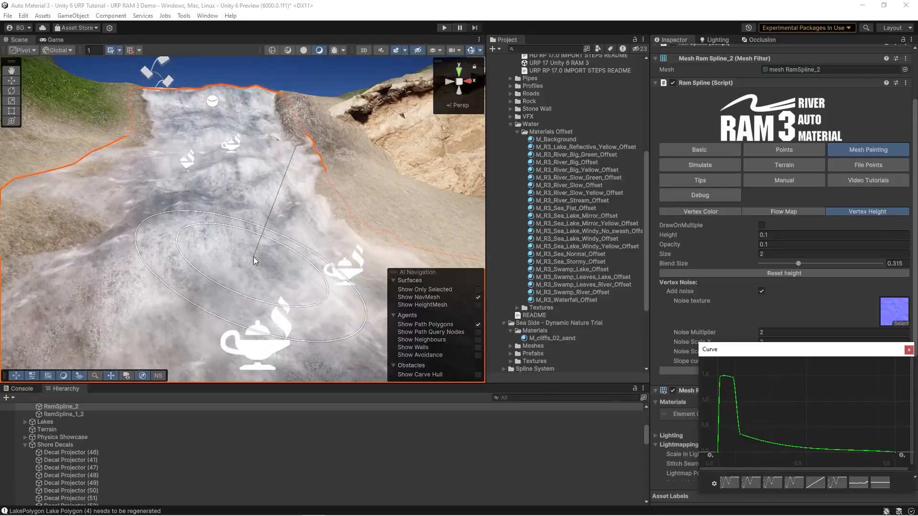
click(909, 350)
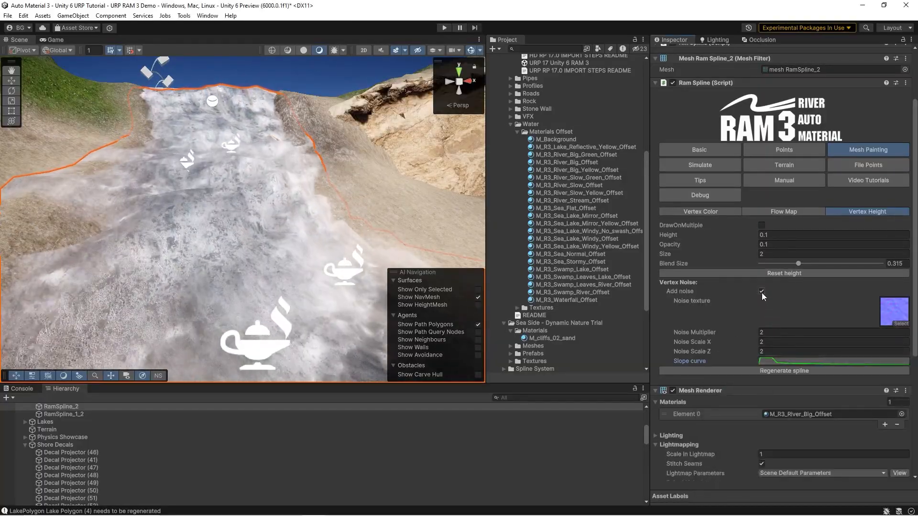
click(762, 291)
click(762, 291)
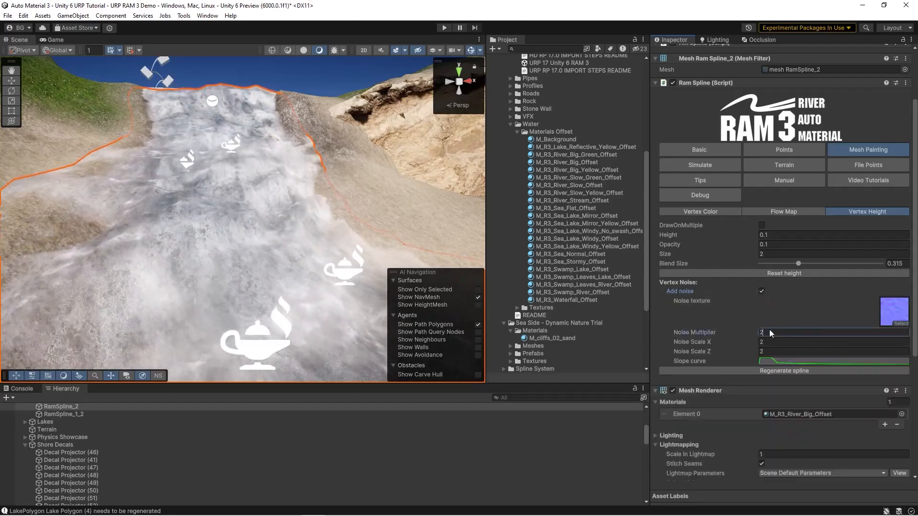
Step: Set the vertex Noise Multiplier of RamSpline_2 to 0.3 and check the river and waterfall surface
drag(767, 333, 692, 336)
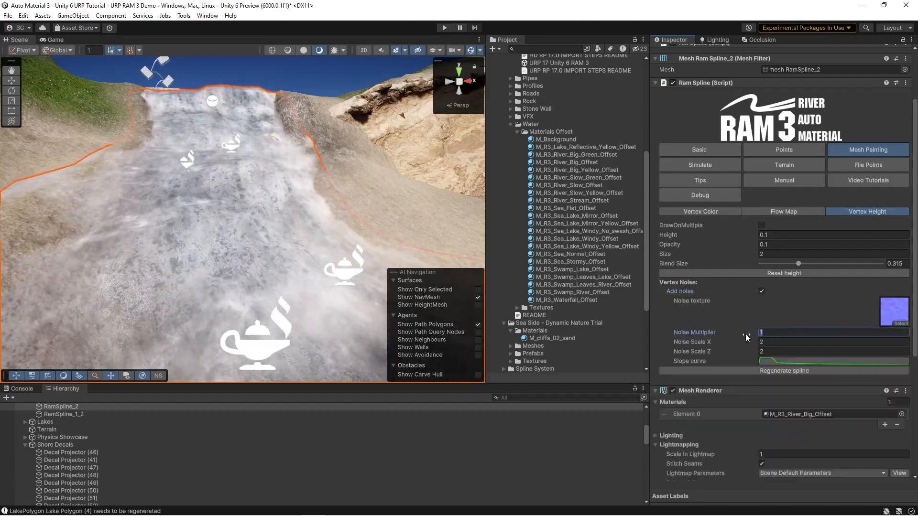
text(0.3)
mouse_move(248, 242)
right_down()
mouse_move(259, 218)
mouse_move(250, 197)
mouse_move(257, 245)
mouse_move(337, 215)
mouse_move(327, 252)
mouse_move(265, 205)
mouse_move(348, 220)
mouse_move(331, 200)
mouse_move(305, 217)
right_up()
key(w)
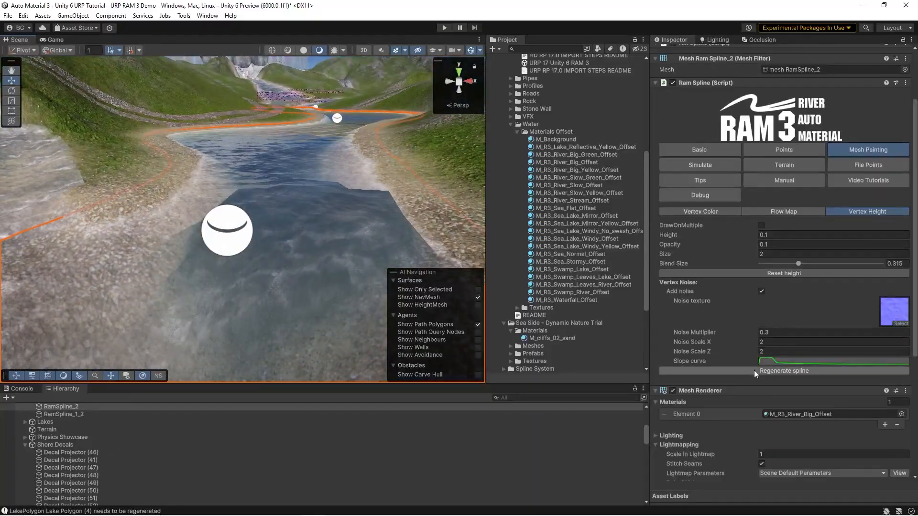
mouse_move(297, 160)
right_down()
mouse_move(293, 178)
mouse_move(226, 203)
mouse_move(268, 188)
mouse_move(282, 168)
mouse_move(325, 165)
mouse_move(620, 228)
mouse_move(644, 225)
mouse_move(339, 220)
right_up()
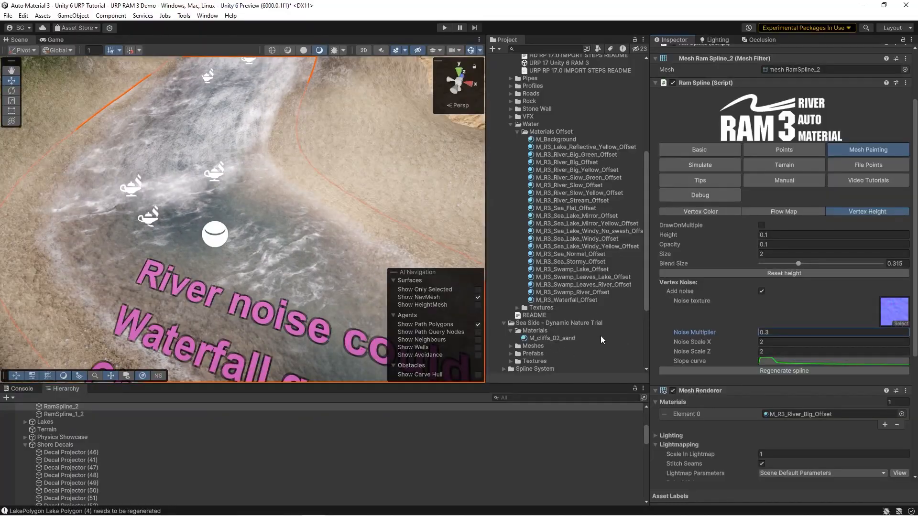
Step: Show RamSpline_2's flow map painting, enable vertex color drawing on R, G and B, and set the draw color to white
click(769, 211)
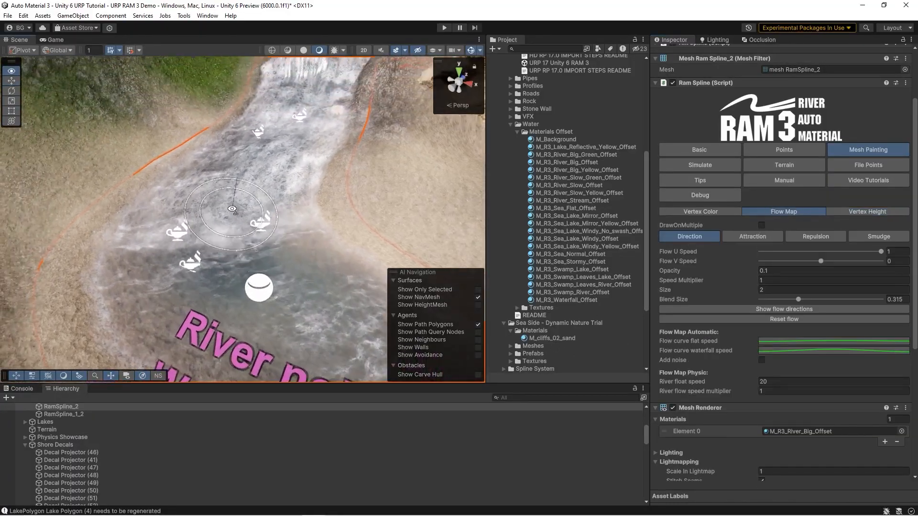
click(701, 211)
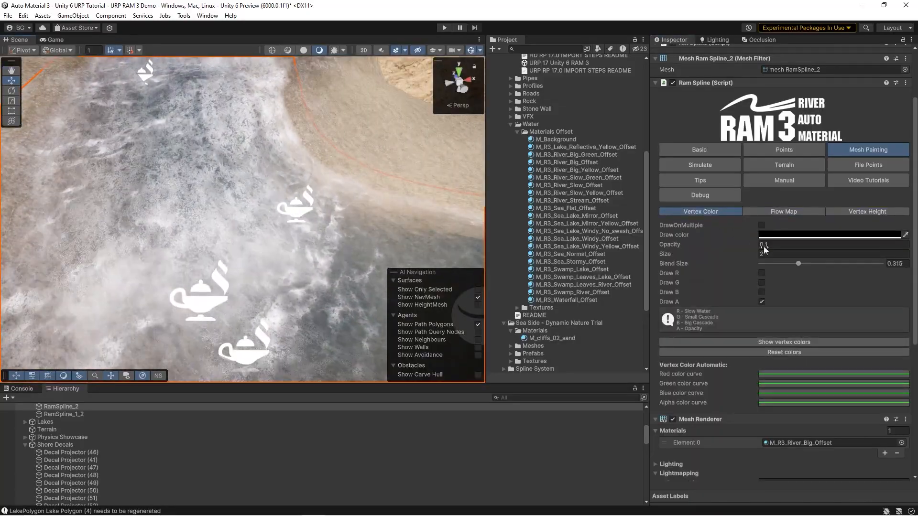
click(762, 273)
click(761, 283)
click(761, 292)
click(830, 234)
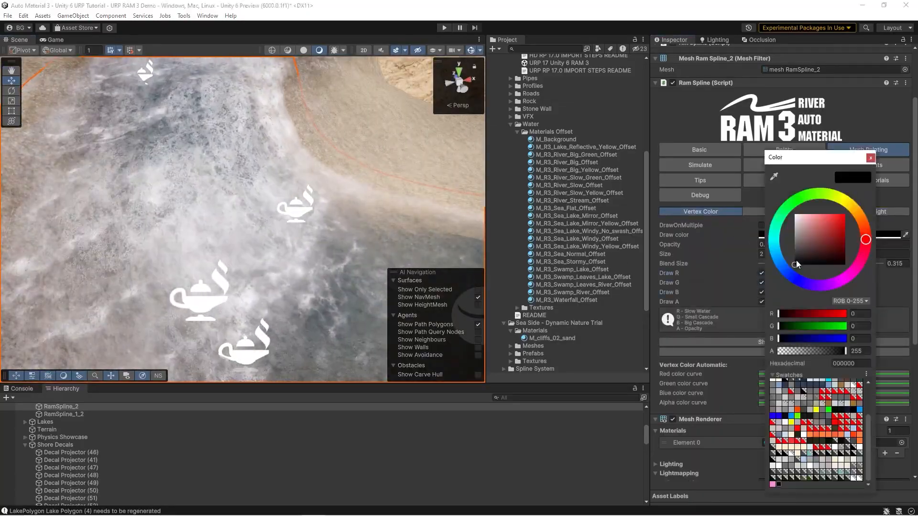
Step: Paint white vertex color on the river surface, first with only Draw G and then with only Draw B enabled
click(760, 288)
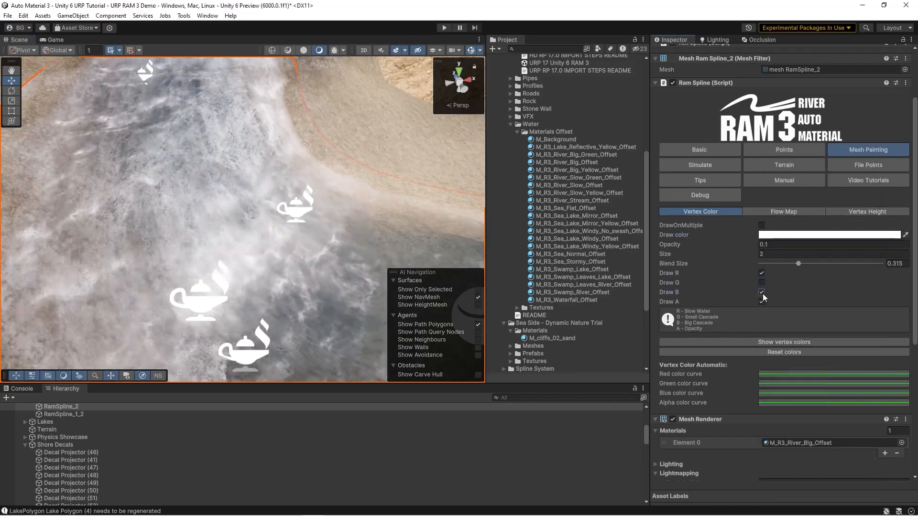
right_drag(318, 230, 353, 236)
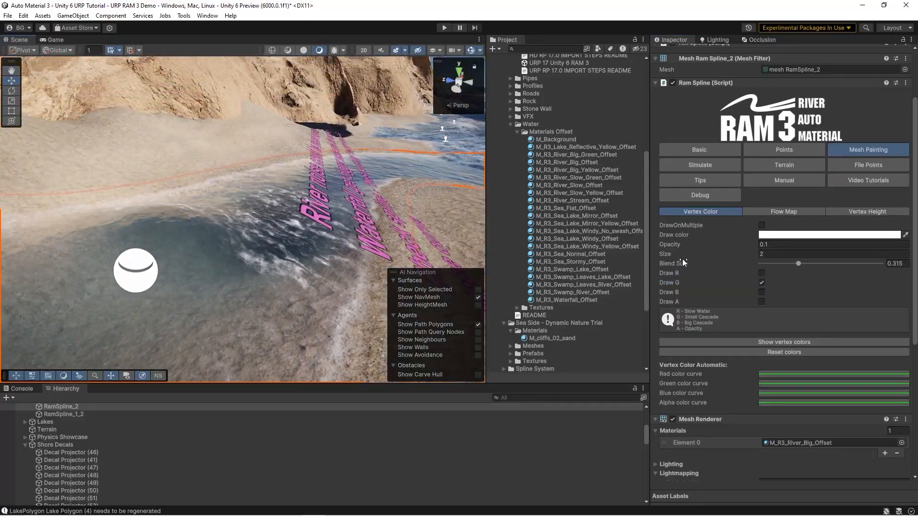
click(761, 293)
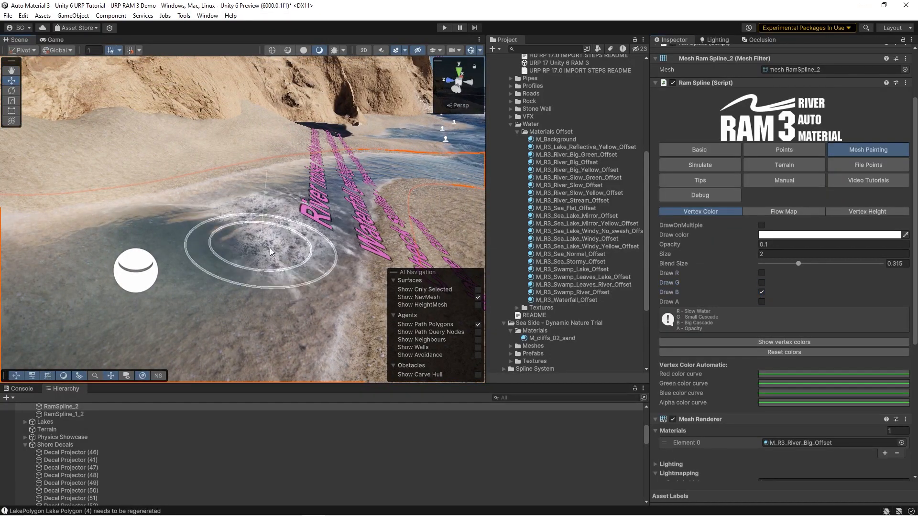
Step: Deselect the river and select the gravel mountain road RamSpline on the grassy hill
click(576, 215)
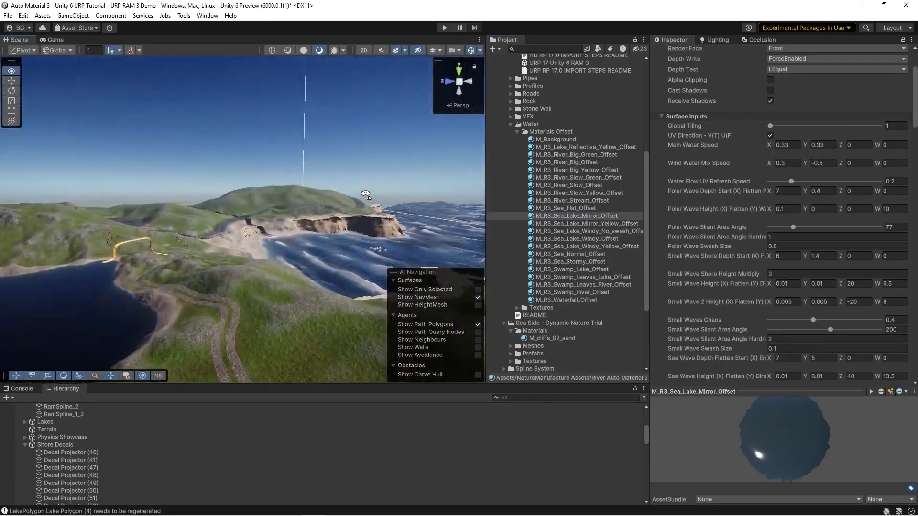
key(w)
right_drag(309, 196, 79, 259)
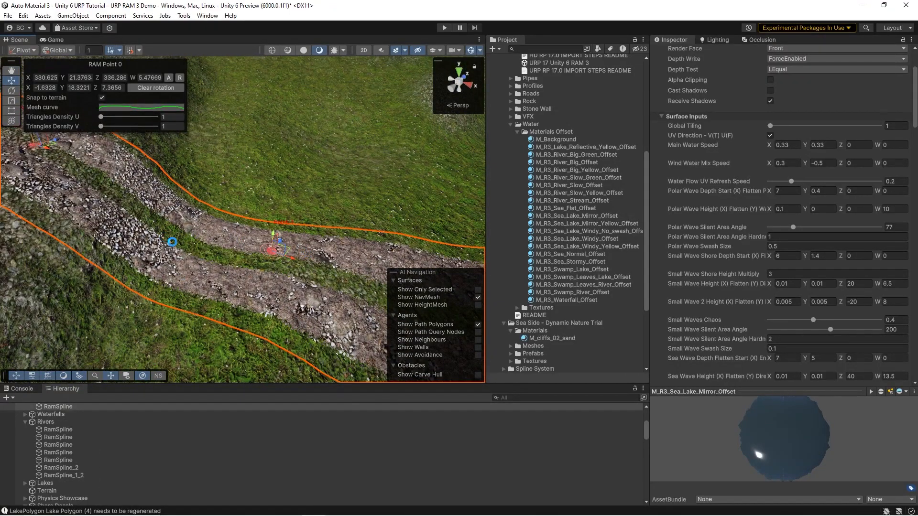
click(181, 235)
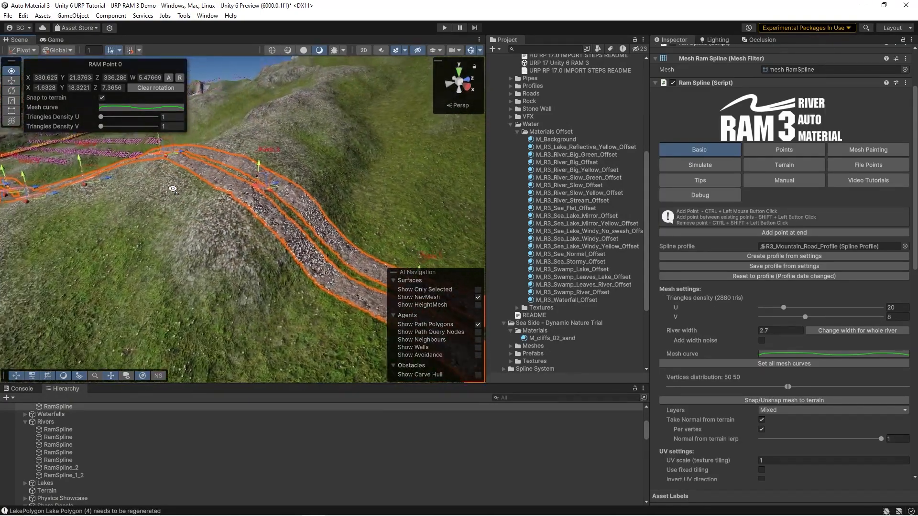
Step: Examine the mountain road spline's mesh curve and how it shapes the two wheel tracks
key(w)
right_drag(330, 280, 213, 225)
key(s)
click(761, 355)
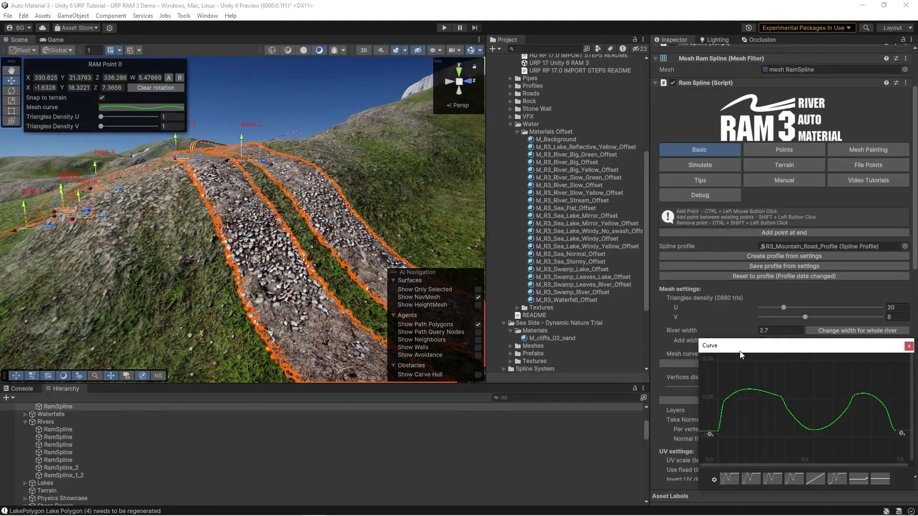
right_drag(275, 245, 160, 259)
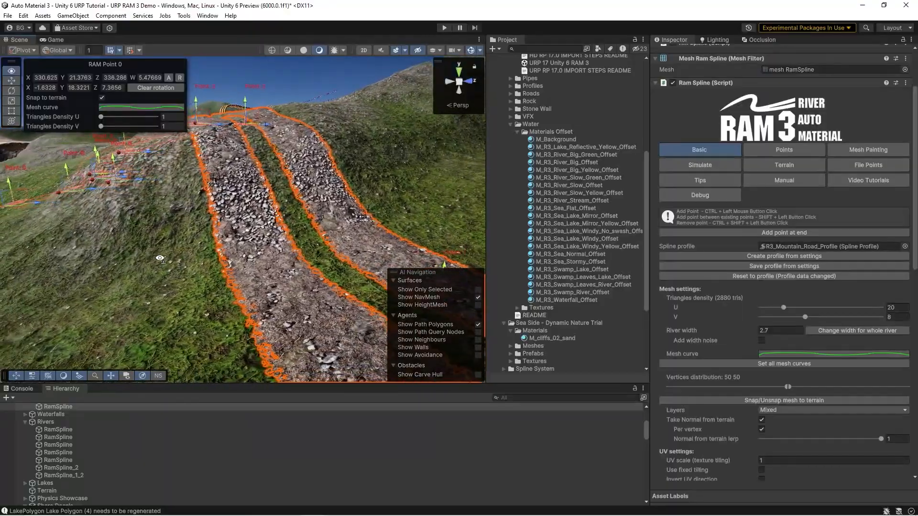
Step: Show the mountain road's vertex color painting settings and examine an automatic color curve
click(855, 151)
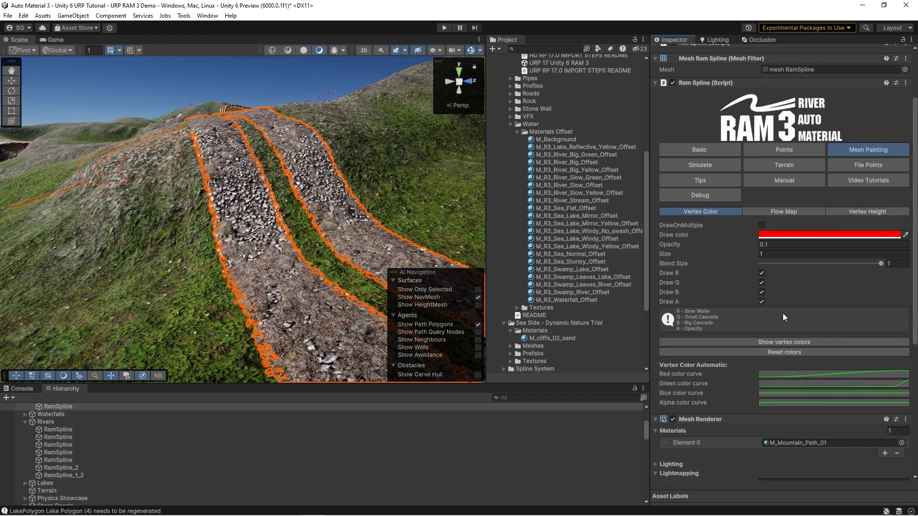
right_drag(323, 245, 335, 261)
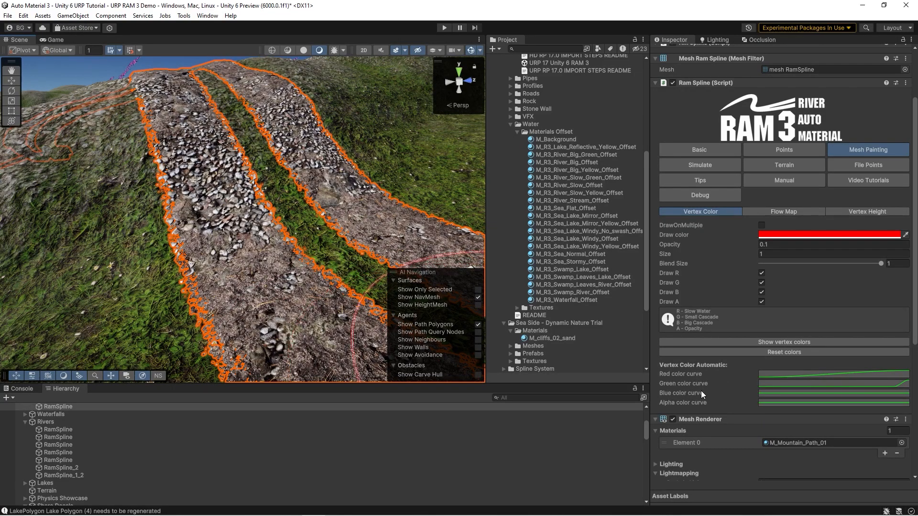
click(789, 382)
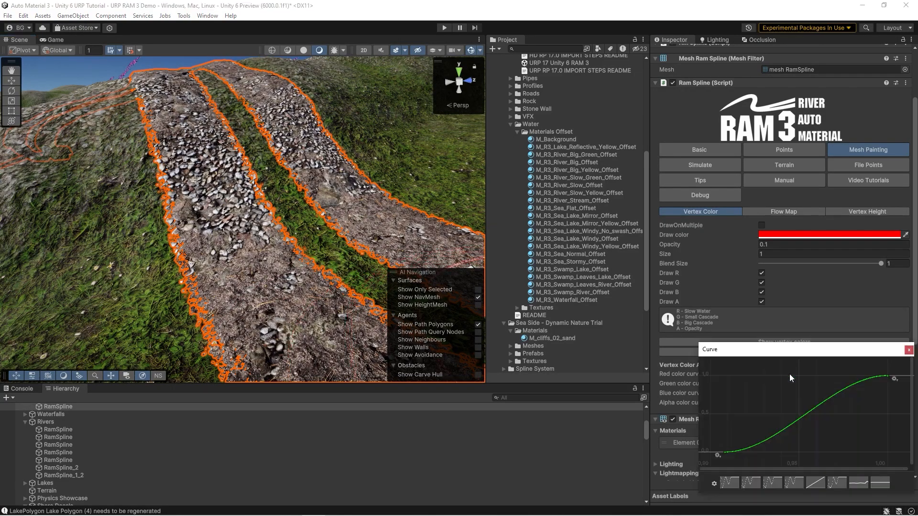
click(909, 350)
Step: Switch Take Normal from terrain off and on in the road's basic settings to compare the gravel surface
click(707, 151)
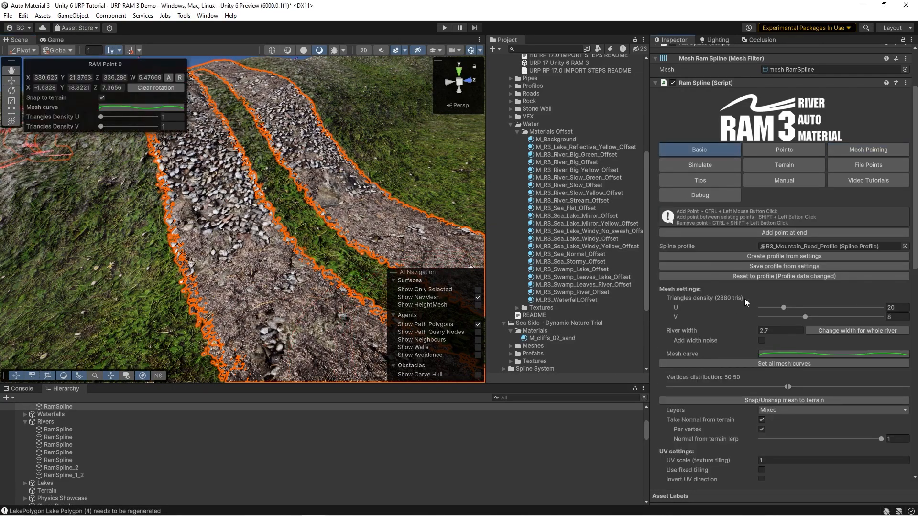
right_drag(191, 271, 258, 266)
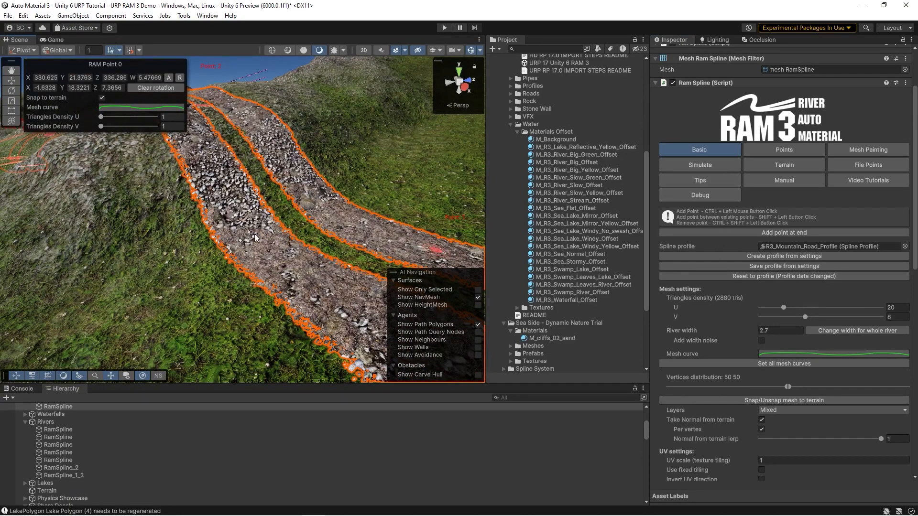
click(762, 421)
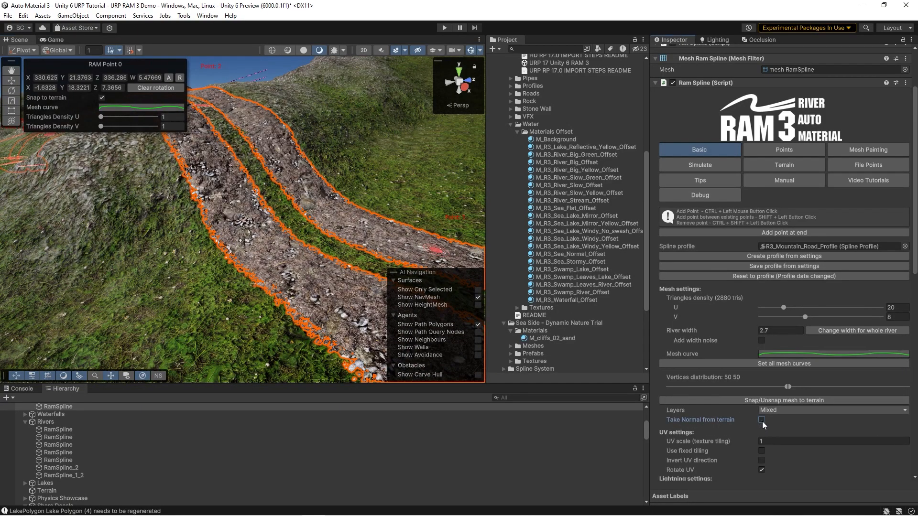
click(763, 420)
alt+drag(225, 269, 265, 230)
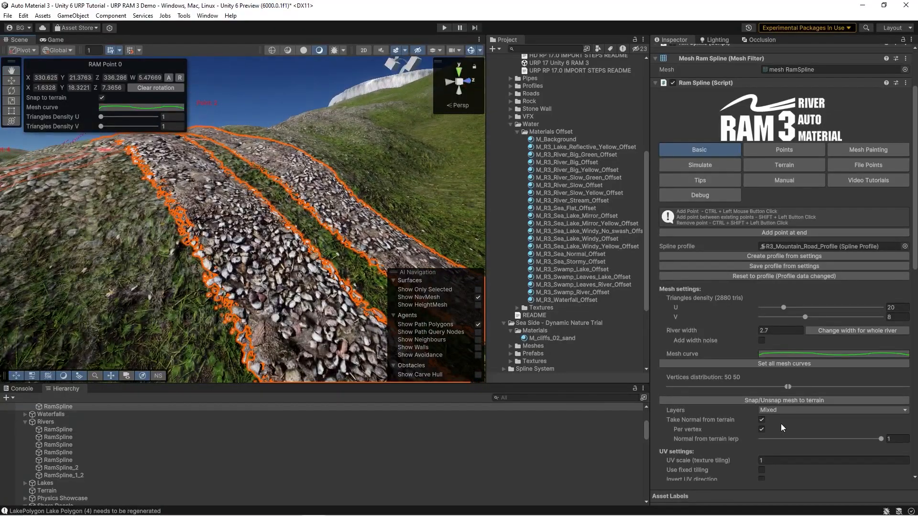
click(762, 420)
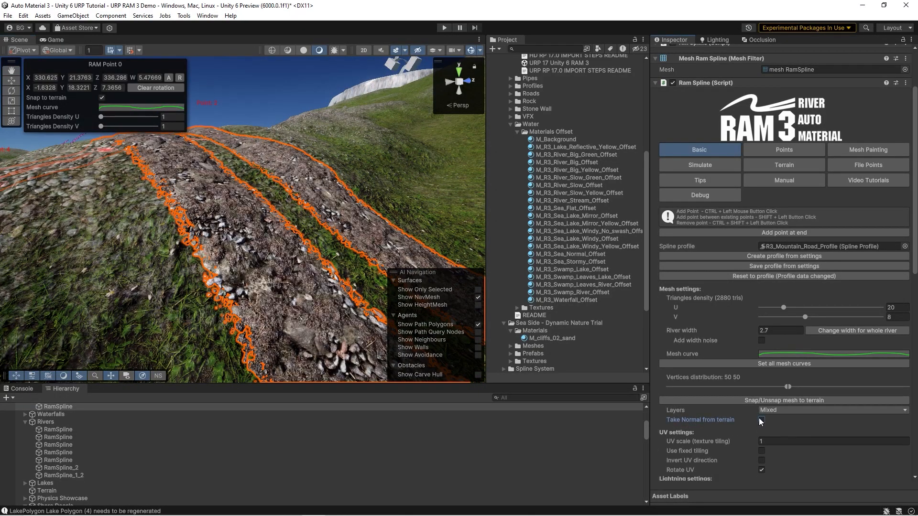
click(762, 420)
Step: Repeat the Take Normal from terrain comparison on the other side of the road and show its vertex color settings
alt+drag(242, 224, 194, 221)
right_drag(194, 221, 196, 182)
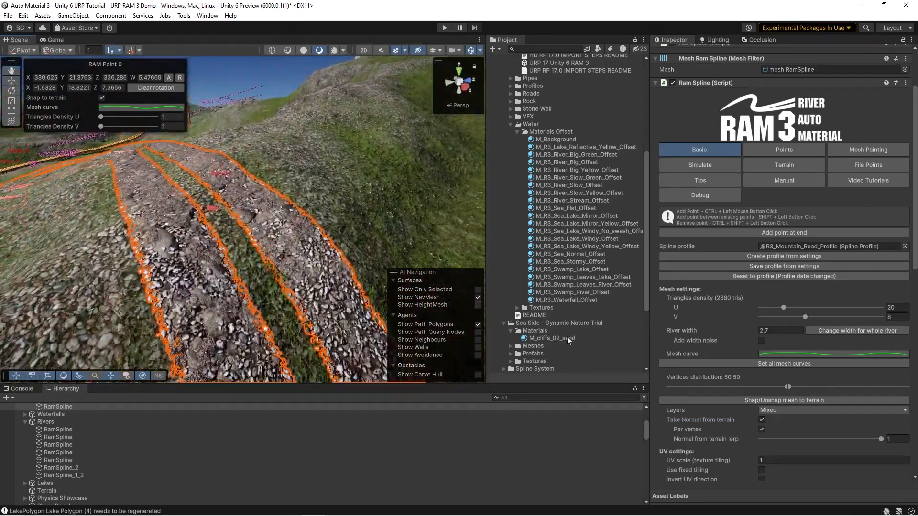
click(763, 420)
click(763, 420)
mouse_move(291, 215)
right_down()
mouse_move(297, 235)
mouse_move(342, 248)
mouse_move(285, 251)
mouse_move(297, 249)
right_up()
click(868, 150)
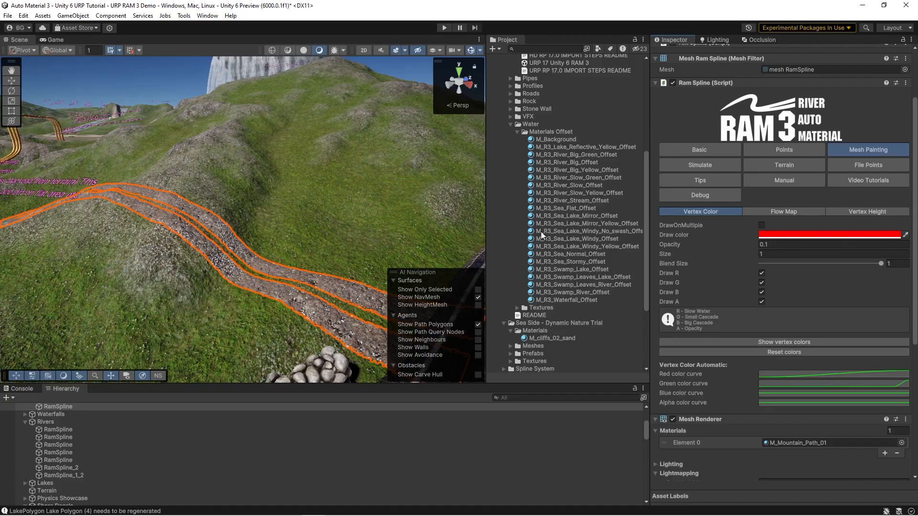
Step: Deselect the road, select Waterfall (1) beside the lake and show its basic settings
click(564, 216)
right_drag(205, 225, 258, 139)
right_drag(160, 182, 224, 163)
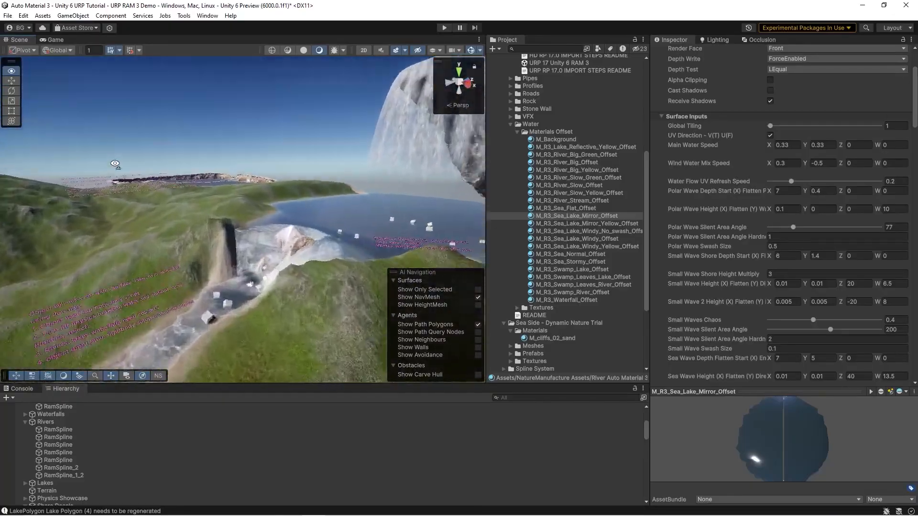
click(157, 192)
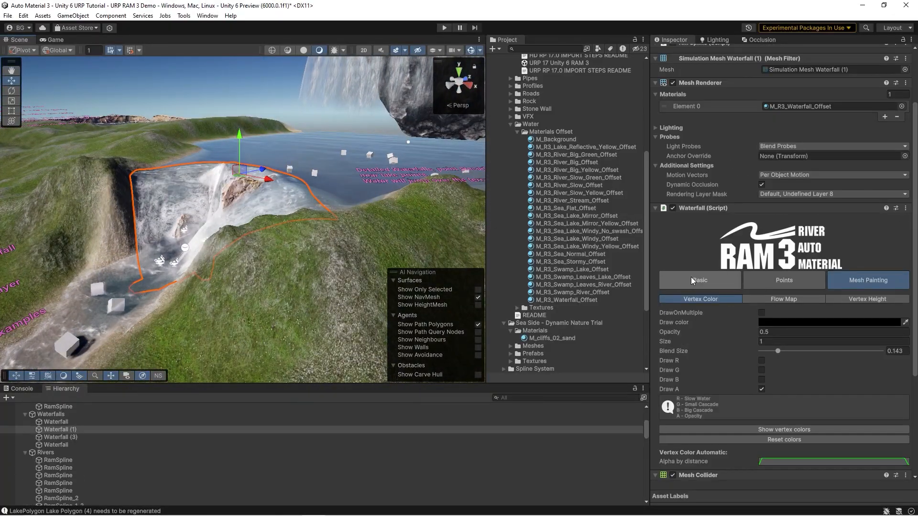
click(692, 280)
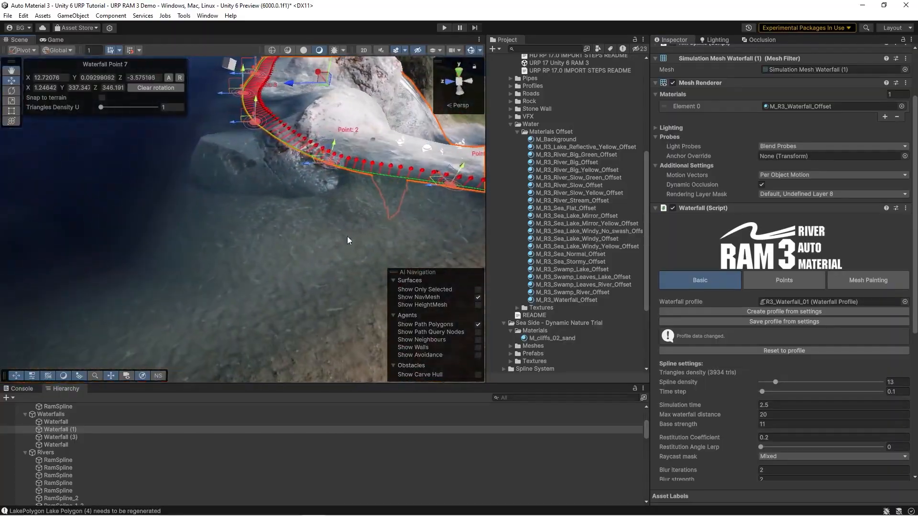
Step: Rotate Point 5 on the upper edge of Waterfall (1) to redirect the water flow
right_drag(222, 213, 141, 251)
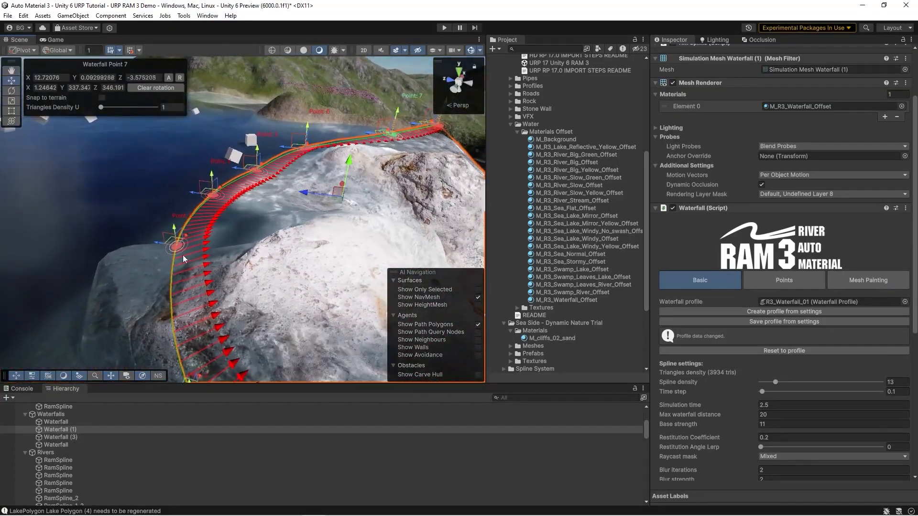
right_drag(258, 206, 314, 246)
right_drag(235, 248, 200, 218)
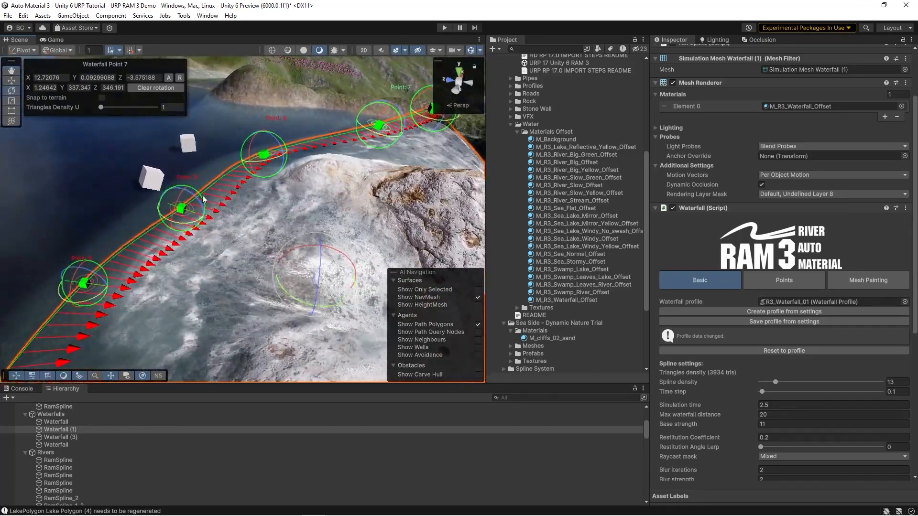
click(201, 201)
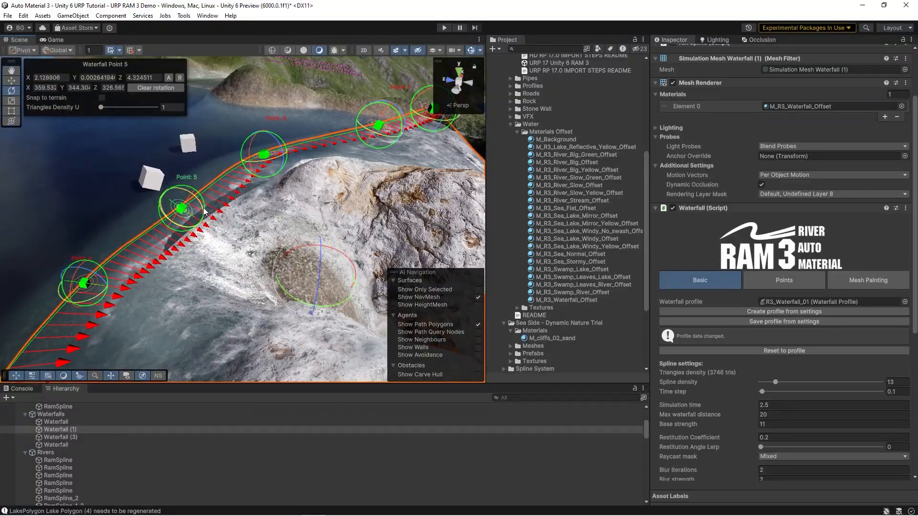
right_drag(190, 197, 176, 174)
mouse_move(174, 172)
mouse_down()
mouse_move(156, 180)
mouse_move(165, 186)
mouse_up()
Step: Move Point 5 of Waterfall (1) to a Z position of about 3.08 and show the remaining spline settings
key(w)
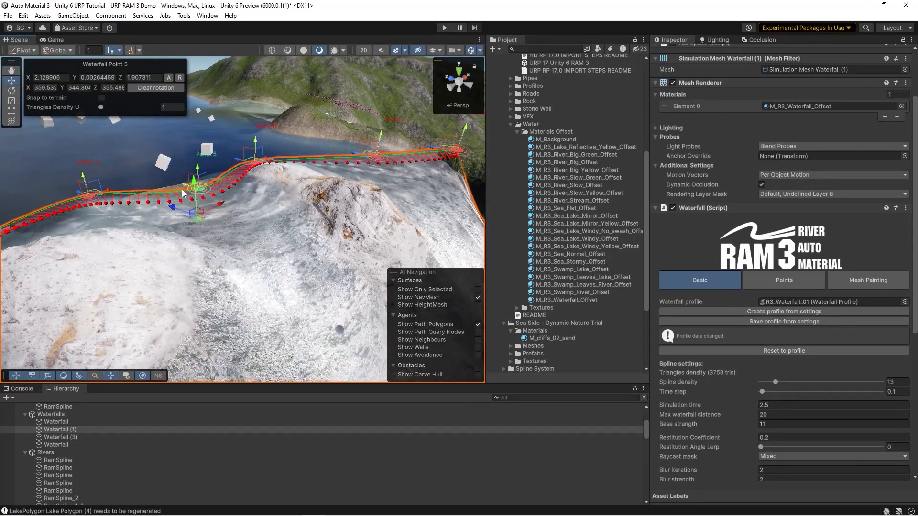
scroll(726, 339, down, 4)
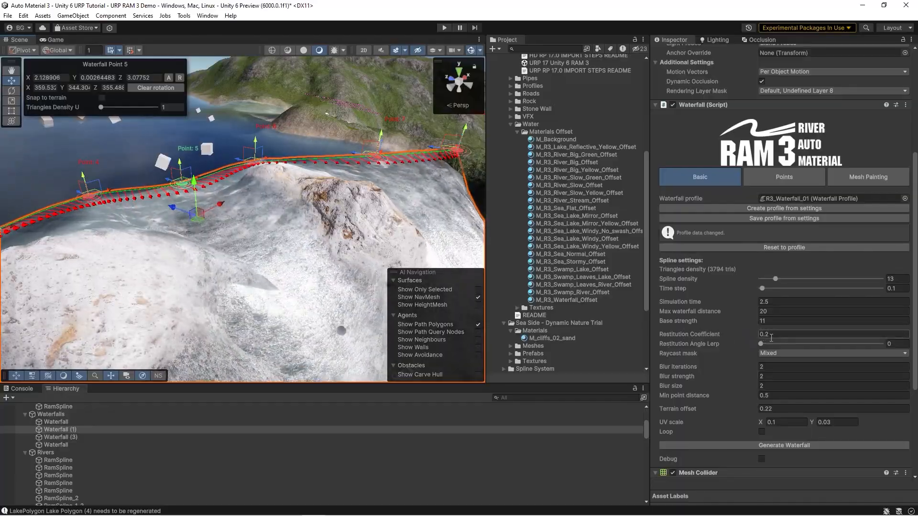
right_drag(239, 229, 179, 202)
Step: Rotate the points along the waterfall's upper edge, turning Point 6 to a Z rotation of about 7
key(e)
drag(177, 208, 185, 198)
right_drag(185, 197, 152, 177)
drag(150, 191, 139, 168)
right_drag(140, 168, 215, 180)
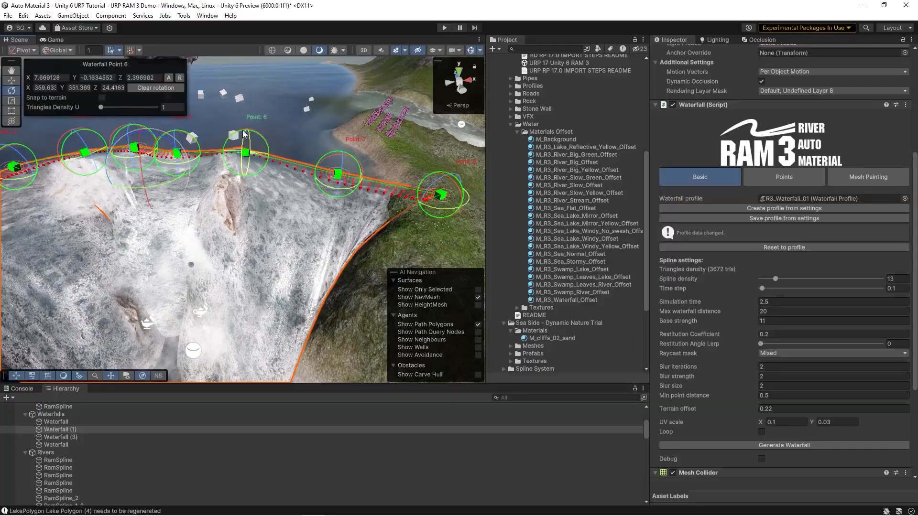
right_drag(243, 132, 321, 177)
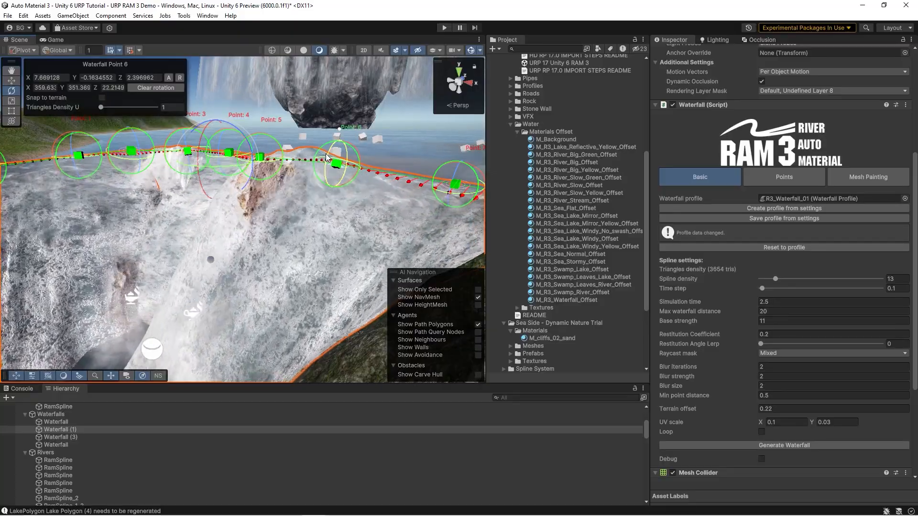
right_drag(252, 209, 311, 215)
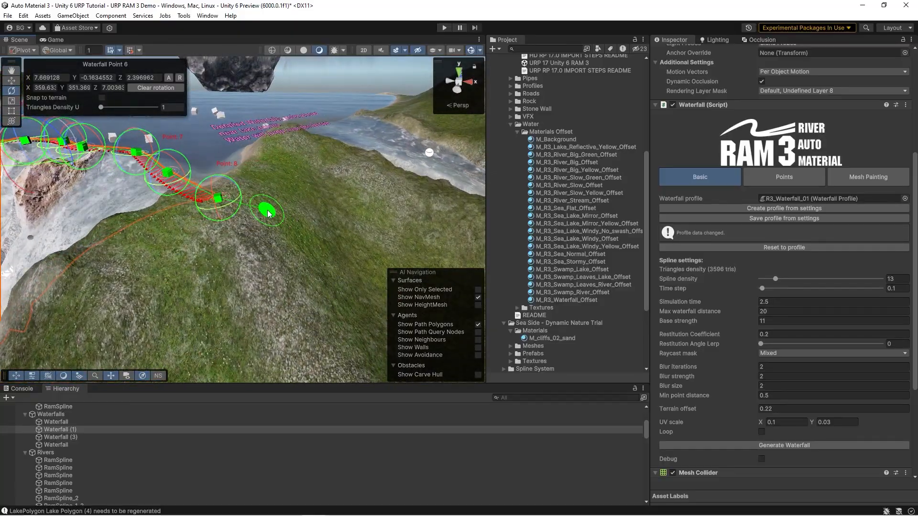
Step: Extend Waterfall (1) across the grassy bank with points 9 and 10, and deselect it
ctrl+click(317, 180)
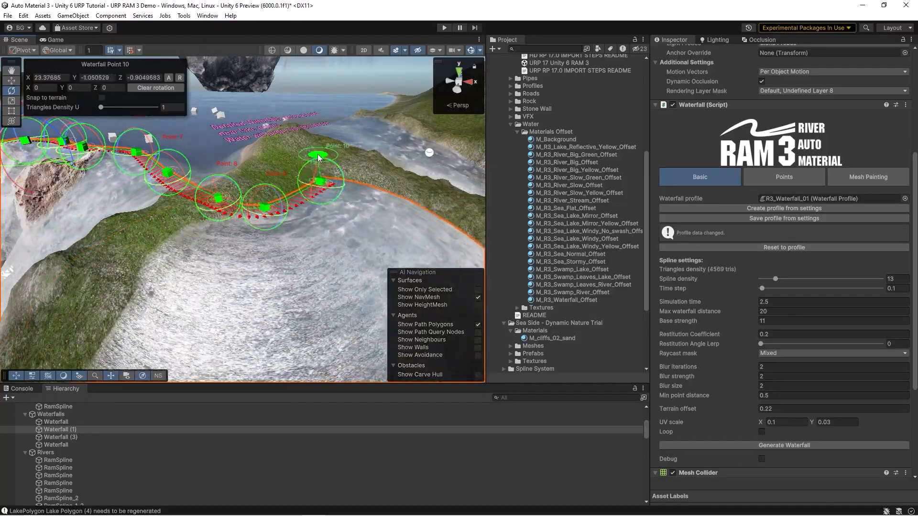
mouse_move(271, 154)
right_down()
mouse_move(258, 217)
mouse_move(284, 149)
right_up()
click(566, 239)
Step: Select the demo waterfall that jumps over the floating cubes
right_drag(319, 235, 391, 253)
click(244, 237)
right_drag(244, 237, 135, 203)
click(565, 208)
right_drag(191, 215, 316, 159)
click(276, 203)
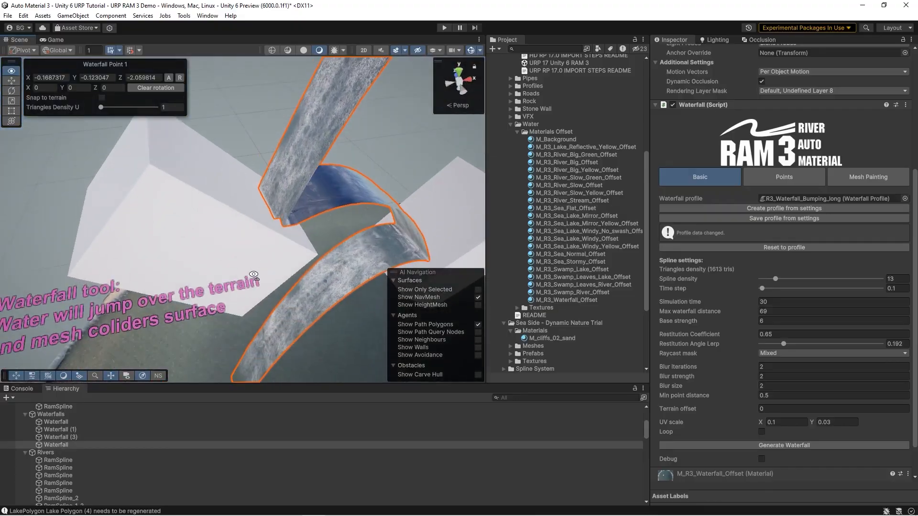
Step: Adjust Point 0 of the bumping waterfall and set its Base strength to 9, then to 7, comparing the water's path over the cubes
mouse_move(258, 182)
right_down()
mouse_move(229, 198)
mouse_move(228, 181)
mouse_move(268, 168)
right_up()
mouse_move(286, 94)
mouse_down()
mouse_move(296, 88)
mouse_move(290, 95)
mouse_up()
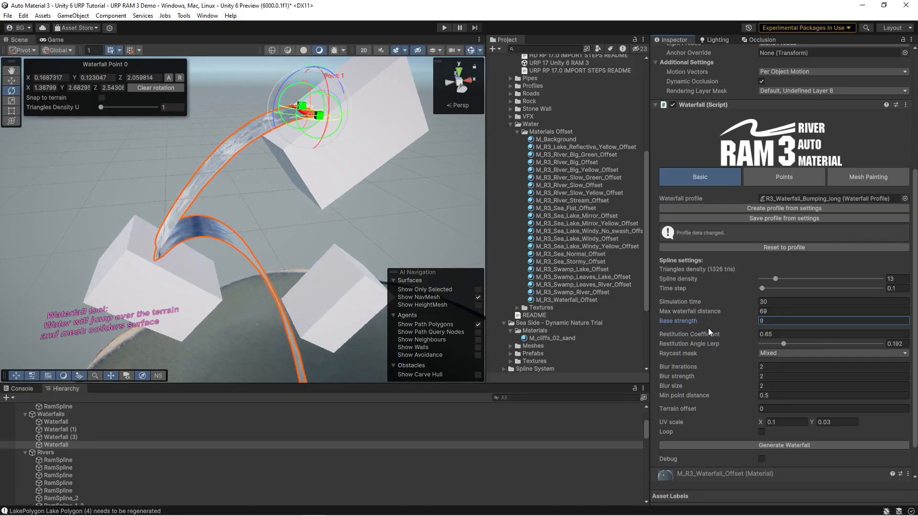
right_drag(221, 209, 182, 213)
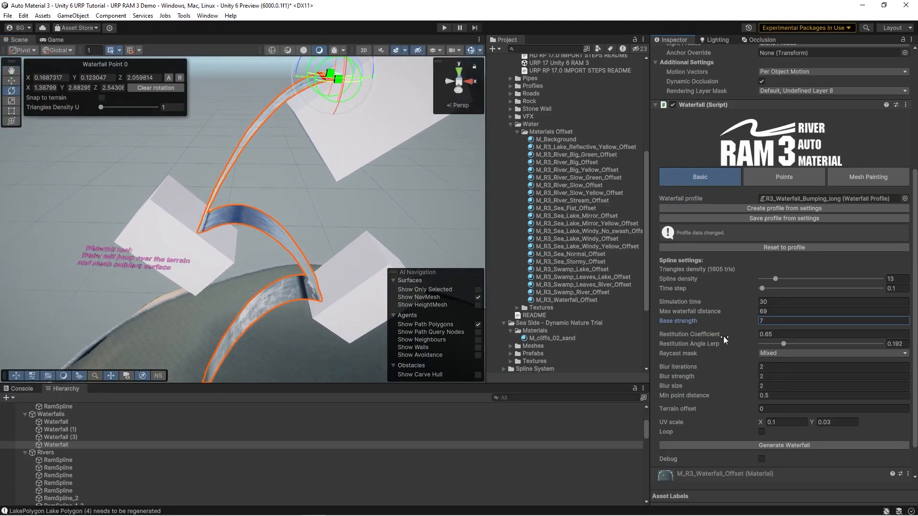
Step: Set the bumping waterfall's Restitution Coefficient to 0.72 and Restitution Angle Lerp to 0.2, and check its path over the cubes
drag(719, 335, 723, 336)
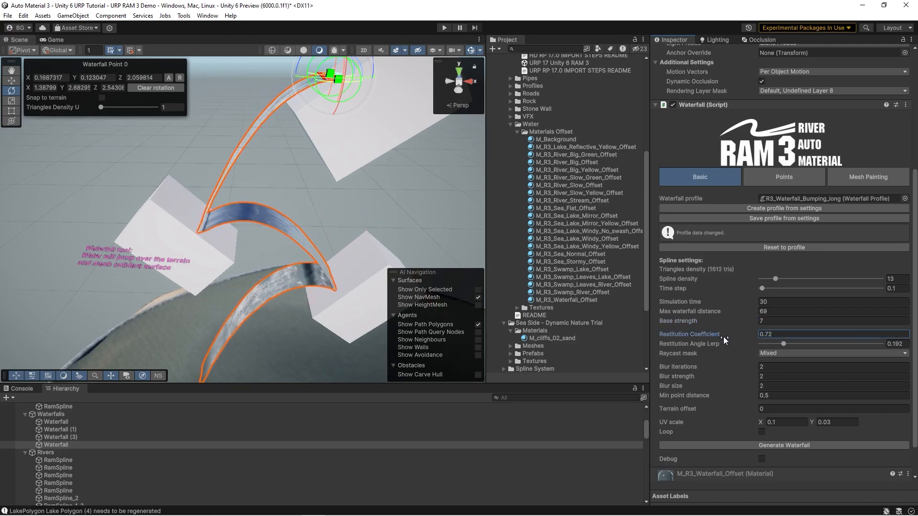
click(784, 345)
mouse_move(785, 344)
mouse_down()
mouse_move(794, 344)
mouse_move(786, 343)
mouse_up()
right_drag(267, 223, 306, 239)
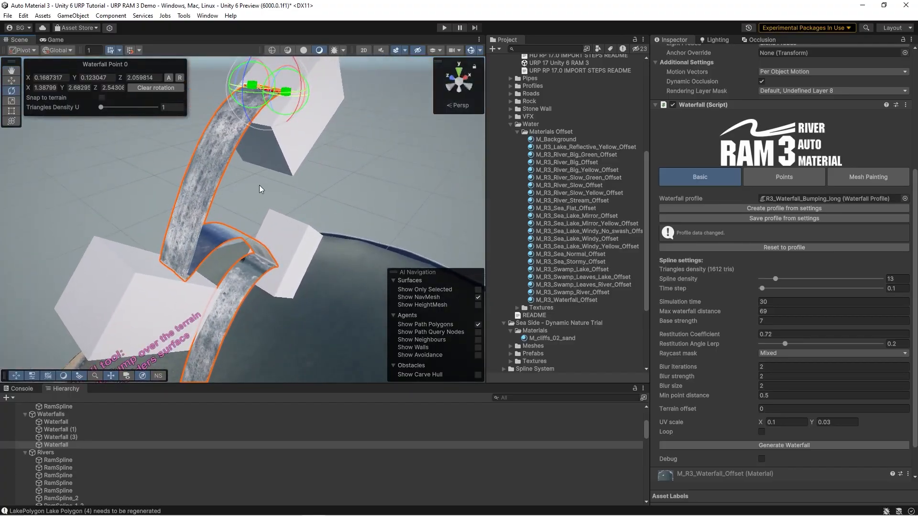
Step: Select the looped waterfall around the rim of the round lake and examine its points and falling edge
click(565, 207)
right_drag(302, 201, 218, 277)
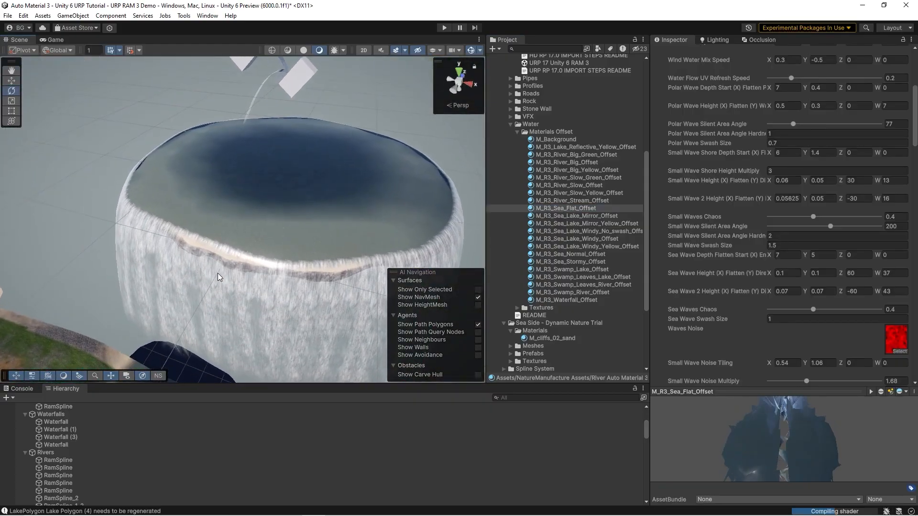
click(292, 282)
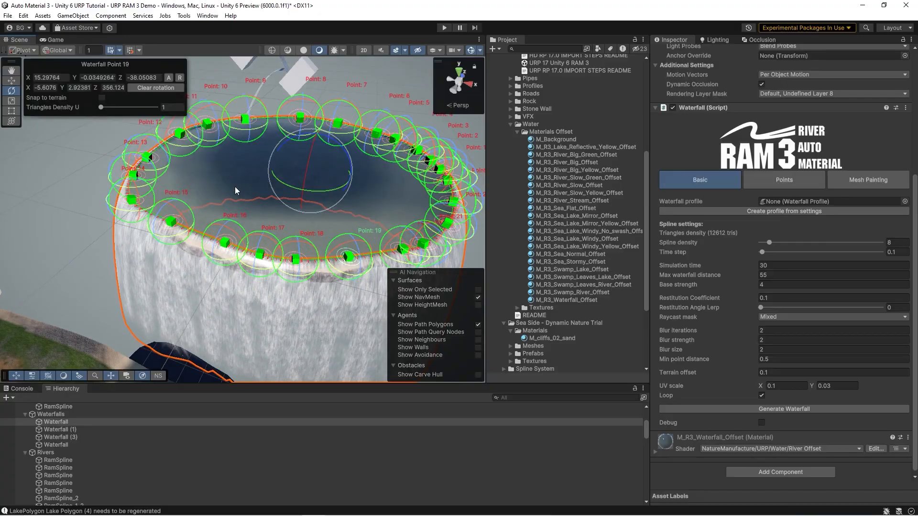
scroll(226, 180, up, 4)
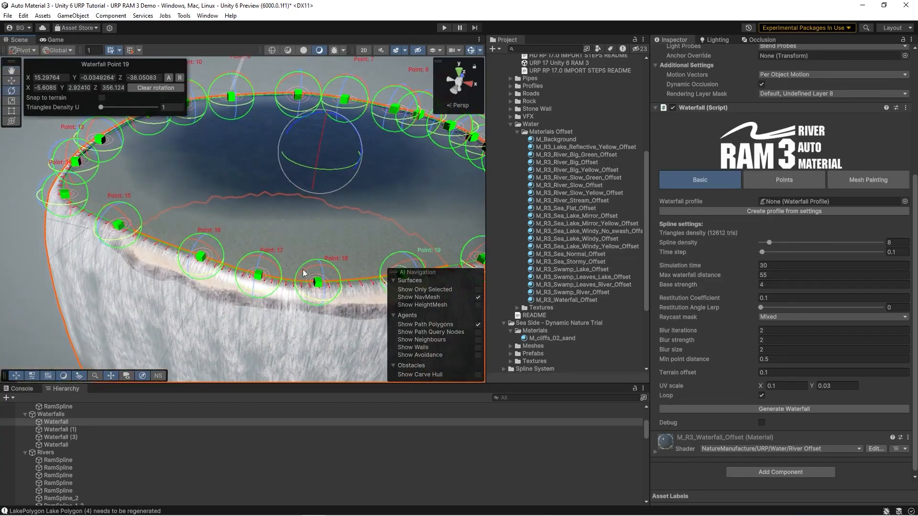
right_drag(230, 211, 209, 200)
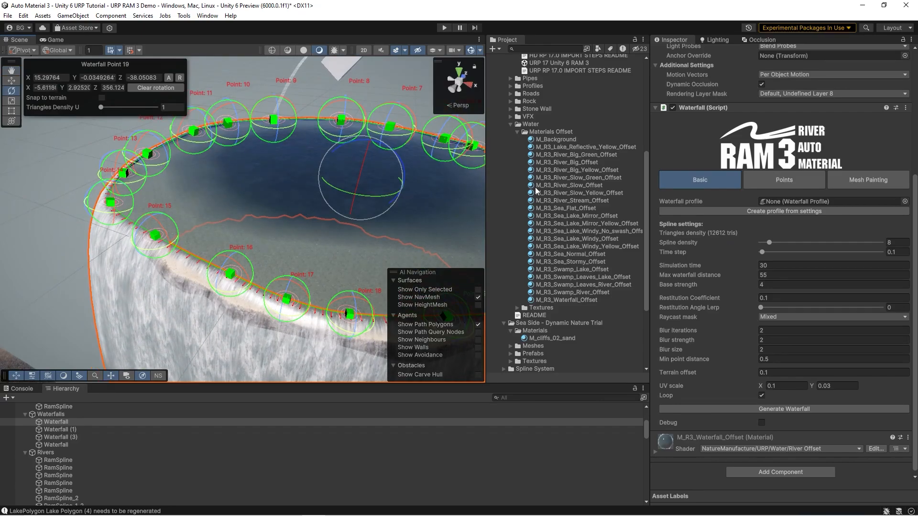
Step: Remove the end points of Waterfall (1) on the grassy bank, including Point 8, and locate its R3_Waterfall_01 profile in the project
right_drag(189, 148, 240, 272)
click(529, 211)
right_drag(184, 183, 267, 227)
click(291, 201)
ctrl+shift+click(302, 197)
ctrl+shift+click(313, 212)
ctrl+shift+click(324, 236)
ctrl+shift+click(312, 239)
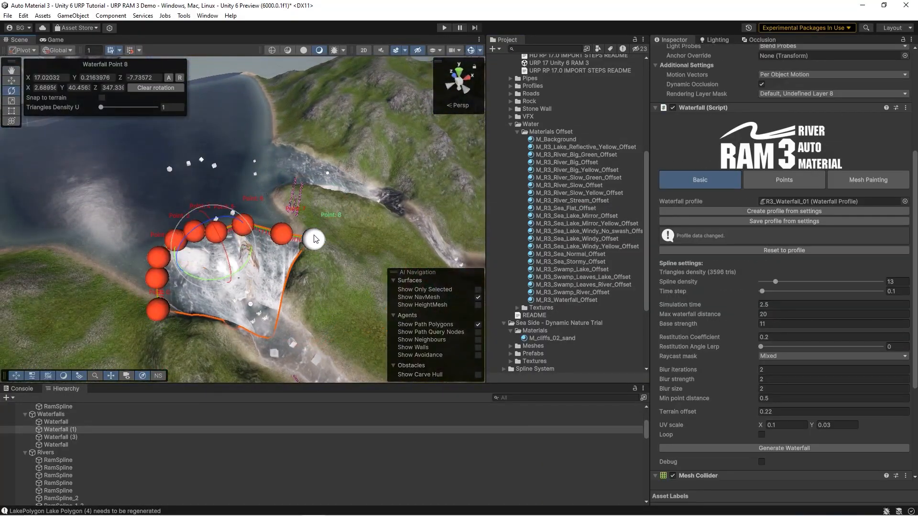
click(782, 201)
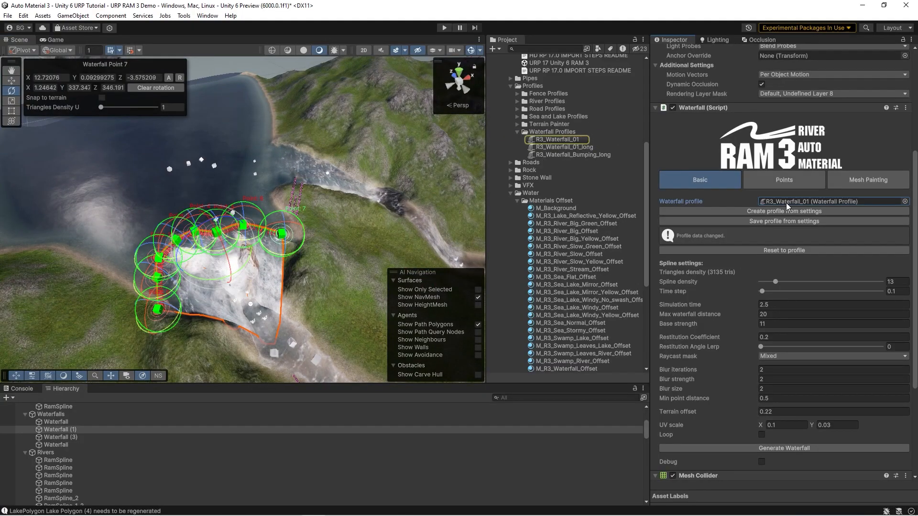
Step: Select the swamp lake, Lake Polygon (6), and examine its water surface around the vertex color painting notes
right_drag(306, 200, 450, 282)
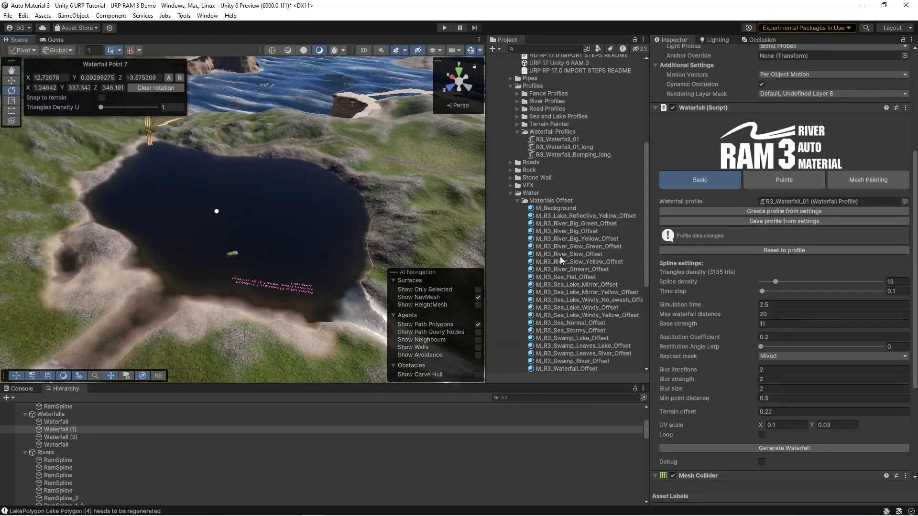
click(546, 260)
click(334, 222)
mouse_move(222, 190)
right_down()
mouse_move(163, 167)
mouse_move(368, 206)
mouse_move(169, 241)
mouse_move(22, 109)
mouse_move(103, 116)
mouse_move(114, 147)
mouse_move(212, 272)
mouse_move(120, 287)
mouse_move(70, 284)
mouse_move(81, 282)
right_up()
right_drag(877, 288, 96, 258)
click(164, 248)
right_click(101, 251)
mouse_move(258, 209)
right_down()
mouse_move(268, 208)
mouse_move(191, 246)
mouse_move(235, 240)
mouse_move(239, 231)
mouse_move(184, 233)
mouse_move(318, 240)
mouse_move(192, 218)
mouse_move(172, 260)
mouse_move(165, 254)
mouse_move(304, 225)
mouse_move(242, 216)
right_up()
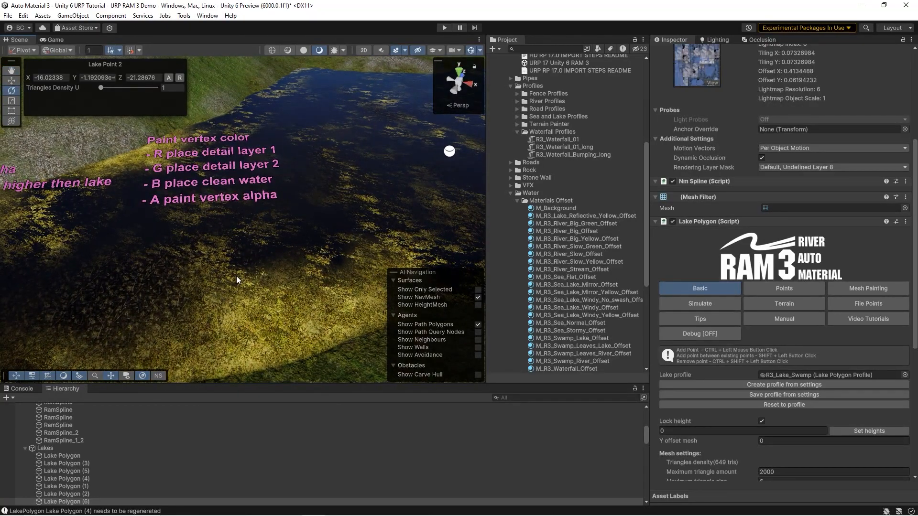
mouse_move(236, 276)
right_down()
mouse_move(286, 308)
mouse_move(254, 271)
mouse_move(276, 264)
mouse_move(217, 272)
mouse_move(254, 267)
right_up()
right_drag(195, 212, 90, 192)
right_drag(239, 296, 196, 275)
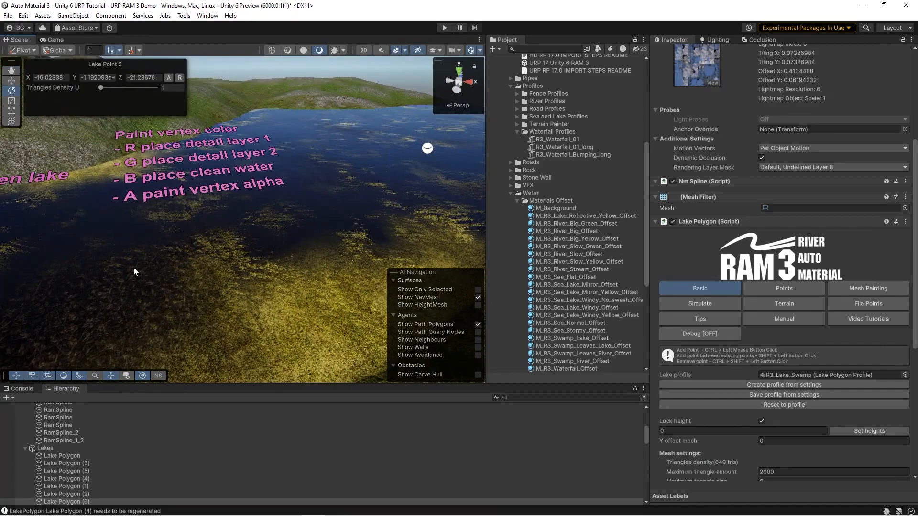